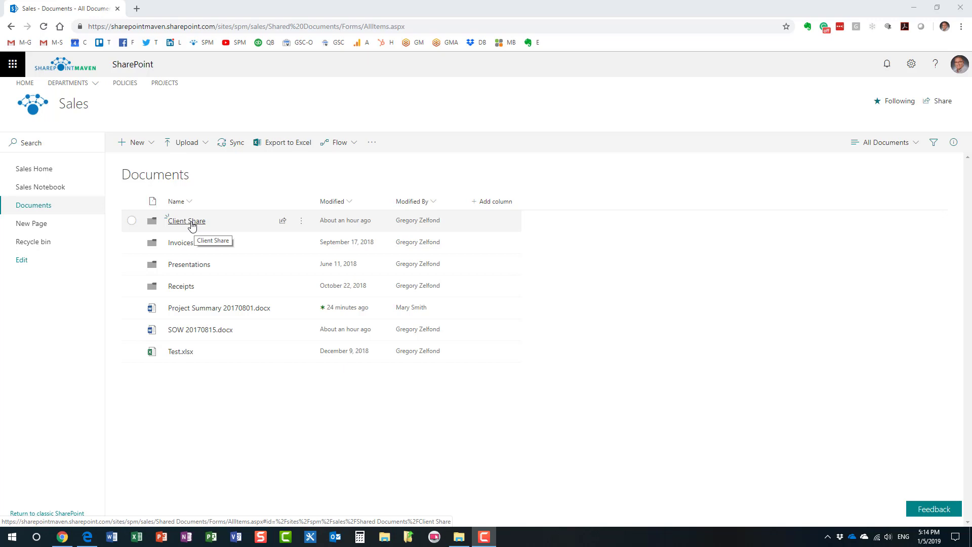
pyautogui.click(191, 224)
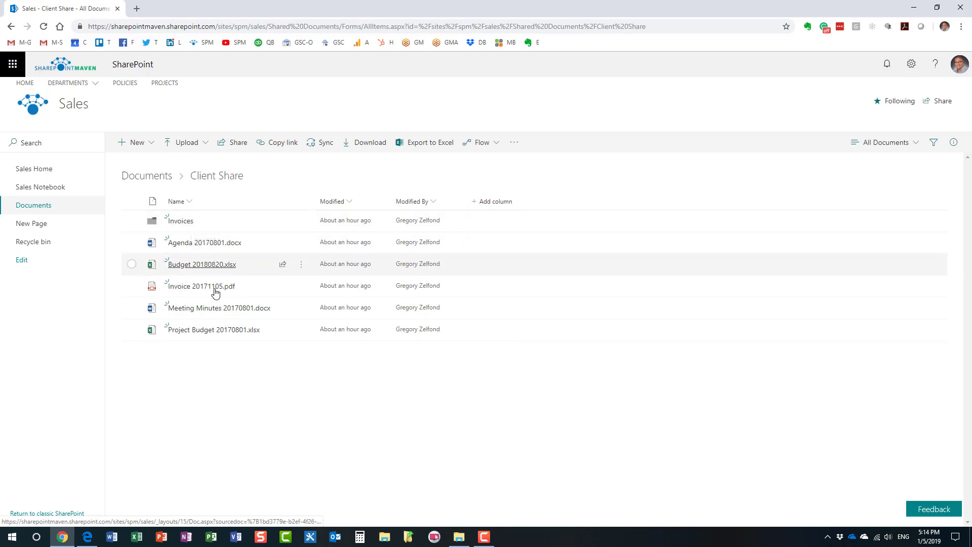
pyautogui.click(155, 181)
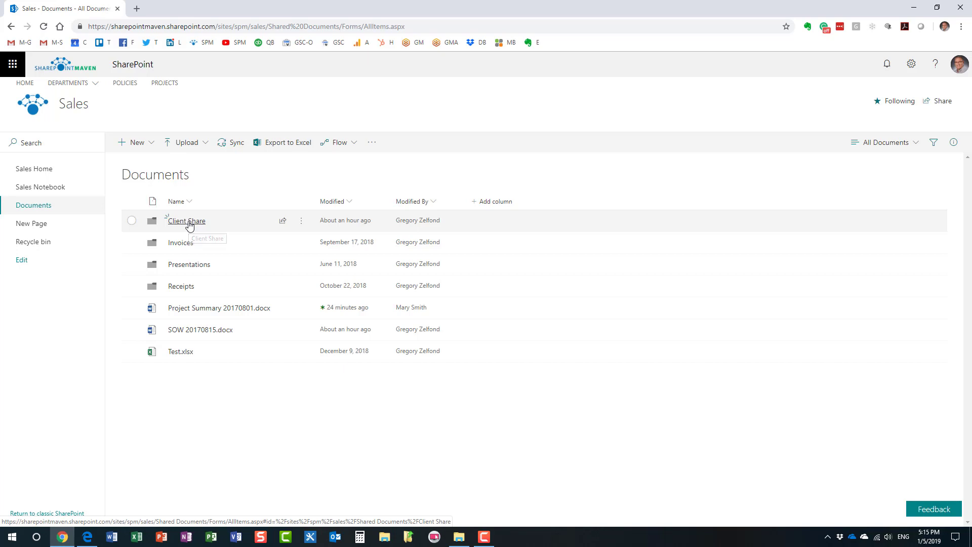
# - Share the Client Share folder and open the link settings for the organization-wide 'can edit' link
pyautogui.rightClick(189, 224)
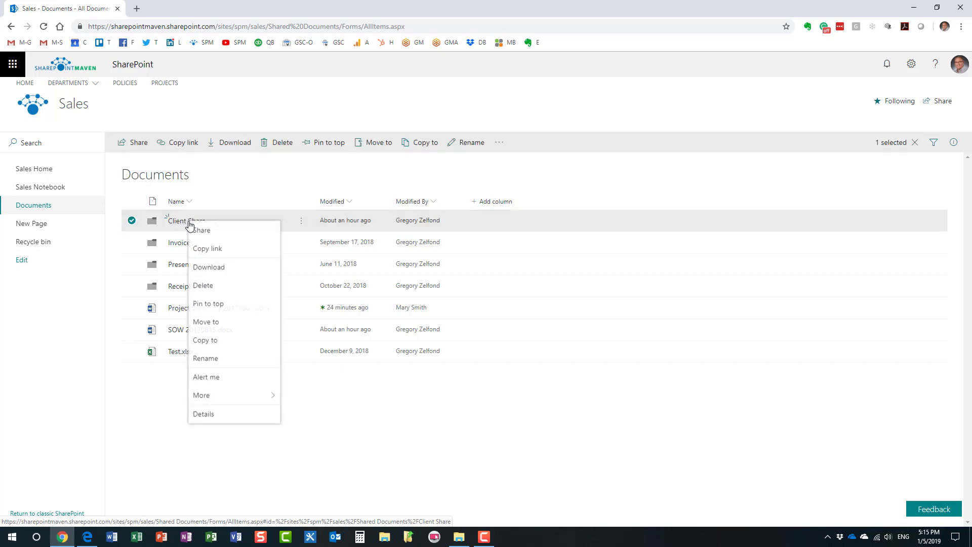
pyautogui.click(251, 231)
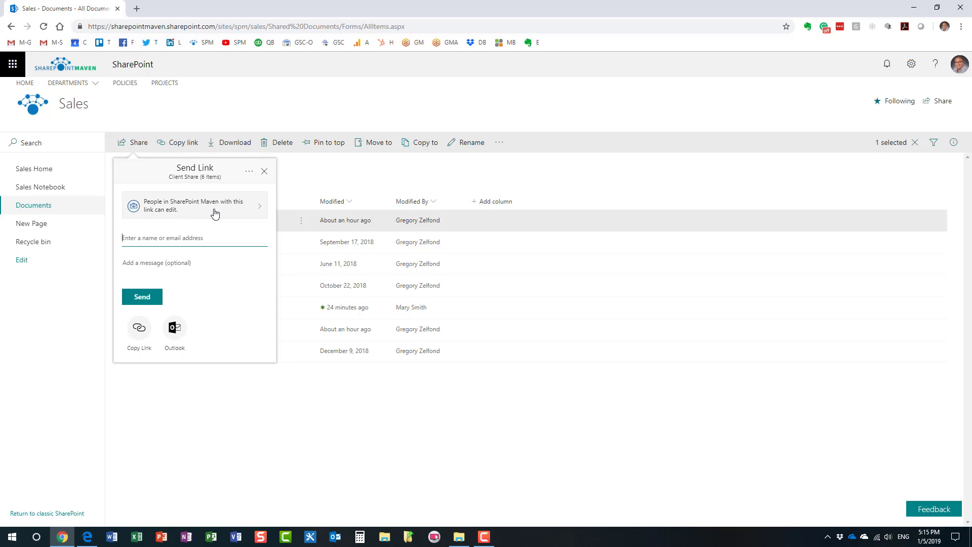
pyautogui.click(257, 212)
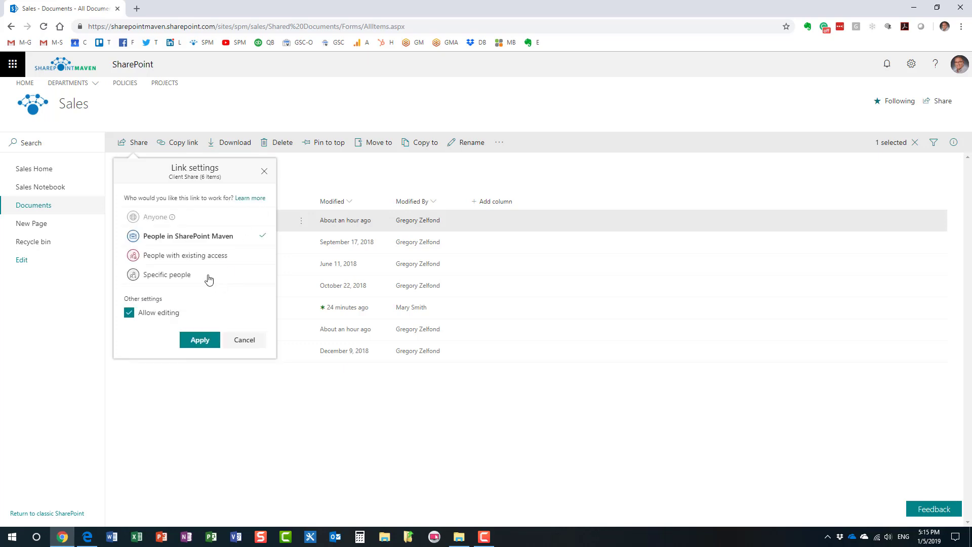
# - Restrict the Client Share link to Specific people, leaving Allow editing checked
pyautogui.click(195, 278)
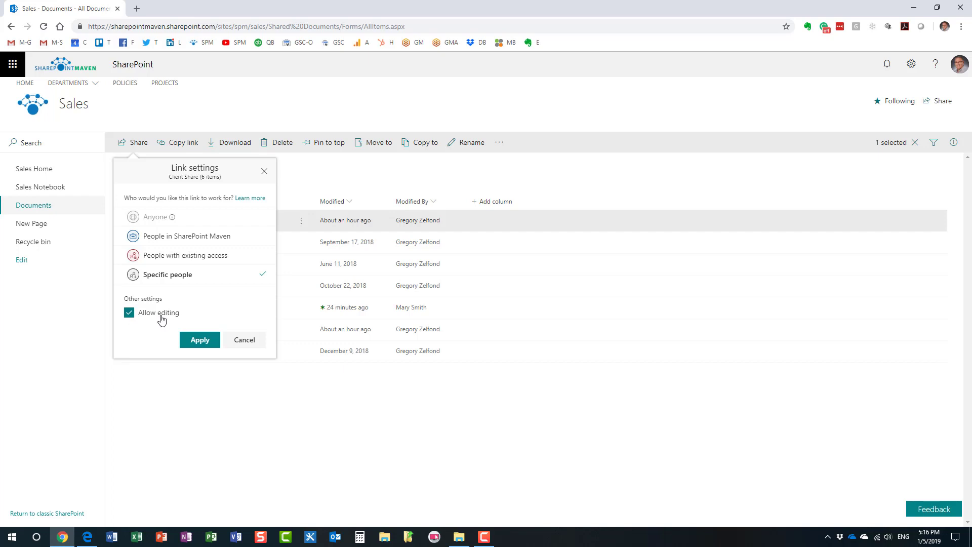
pyautogui.click(130, 316)
pyautogui.click(129, 314)
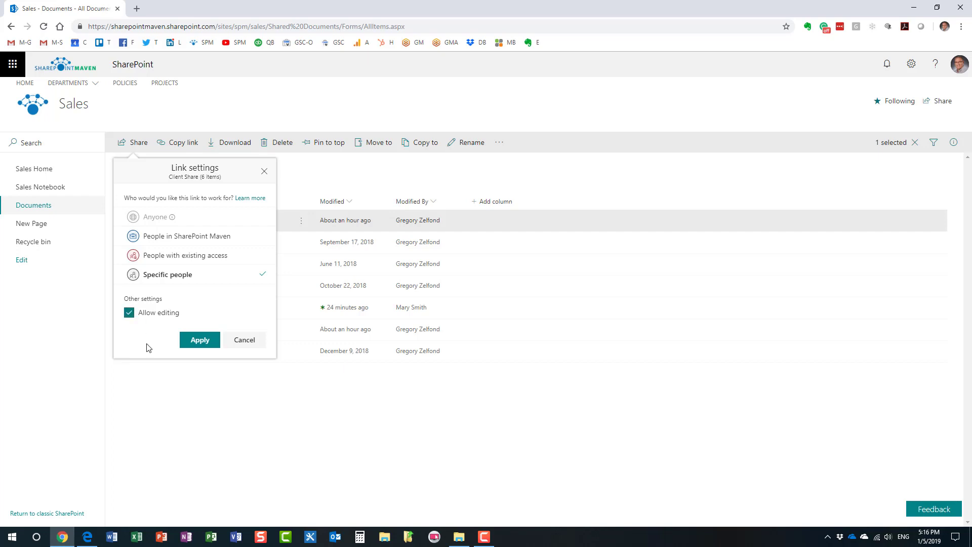
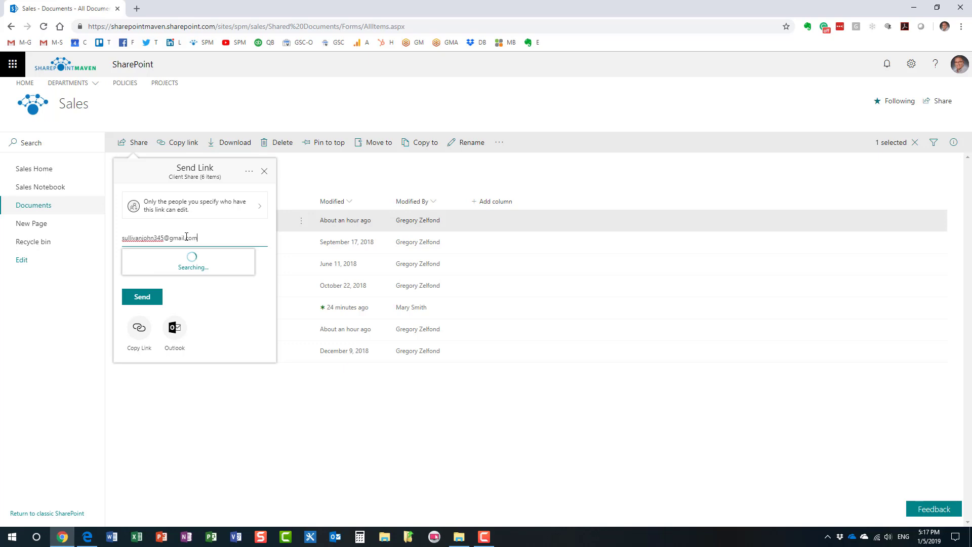
# - Send the Client Share folder link to the guest's Gmail address with the message 'Check it out'
pyautogui.click(211, 263)
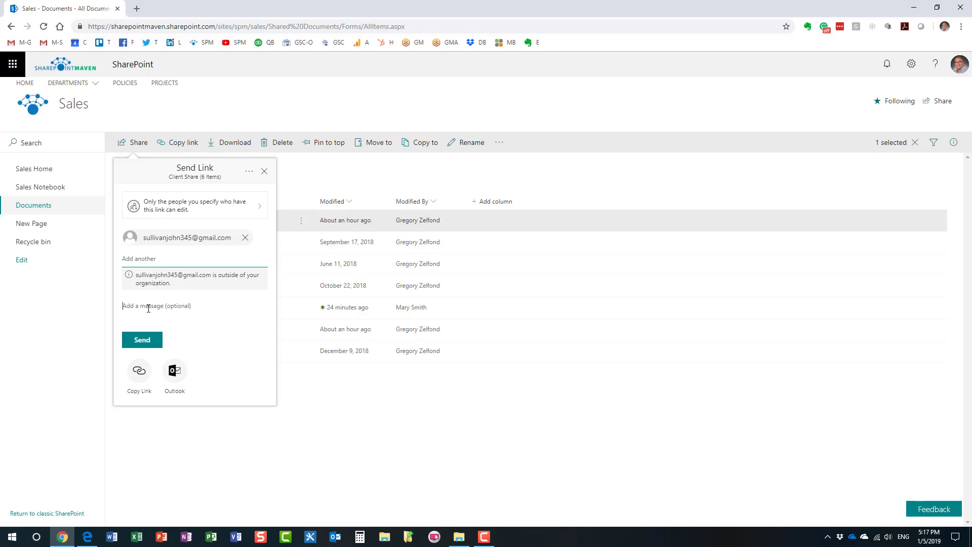
pyautogui.write('Check it ou')
pyautogui.click(144, 342)
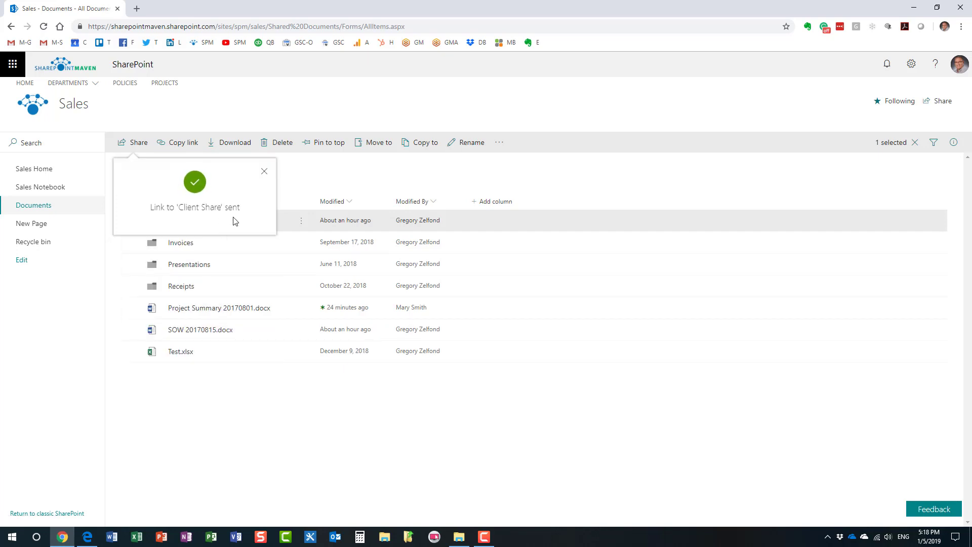
pyautogui.click(312, 176)
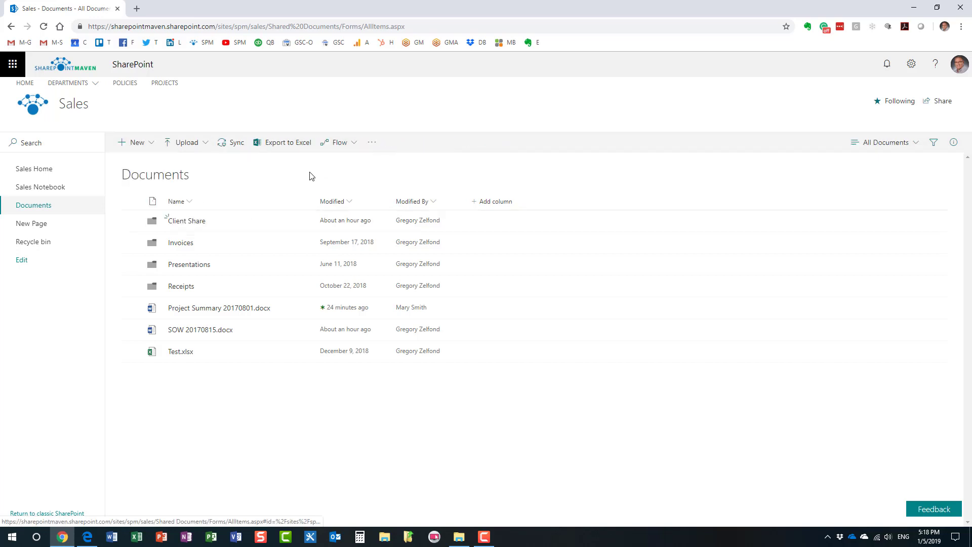
# - Open the Client Share invitation email in Gmail and follow its Open link
pyautogui.click(87, 539)
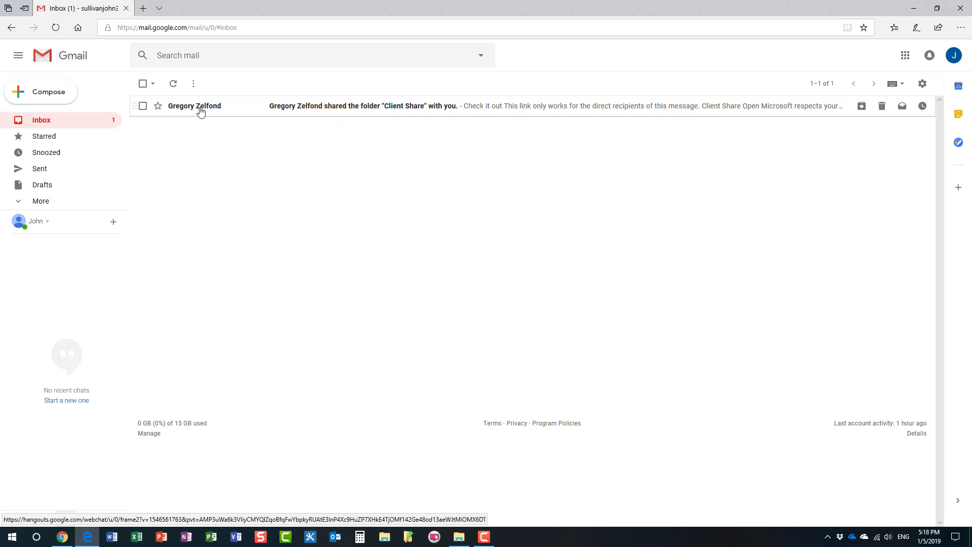
pyautogui.click(291, 111)
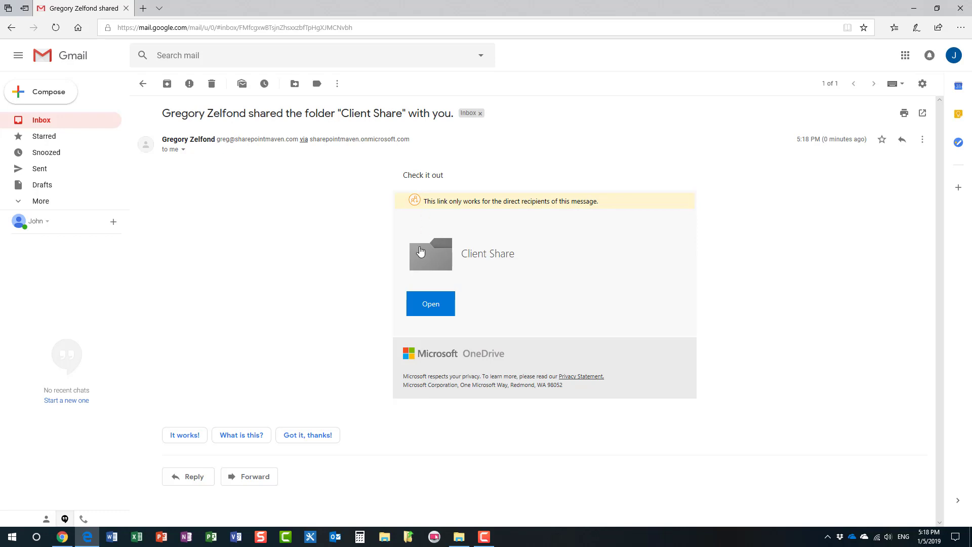
pyautogui.click(431, 304)
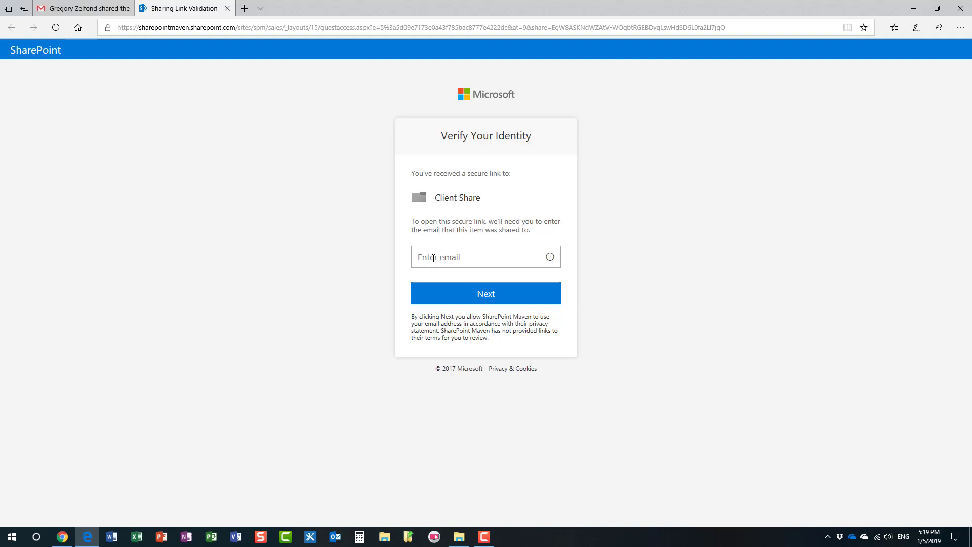
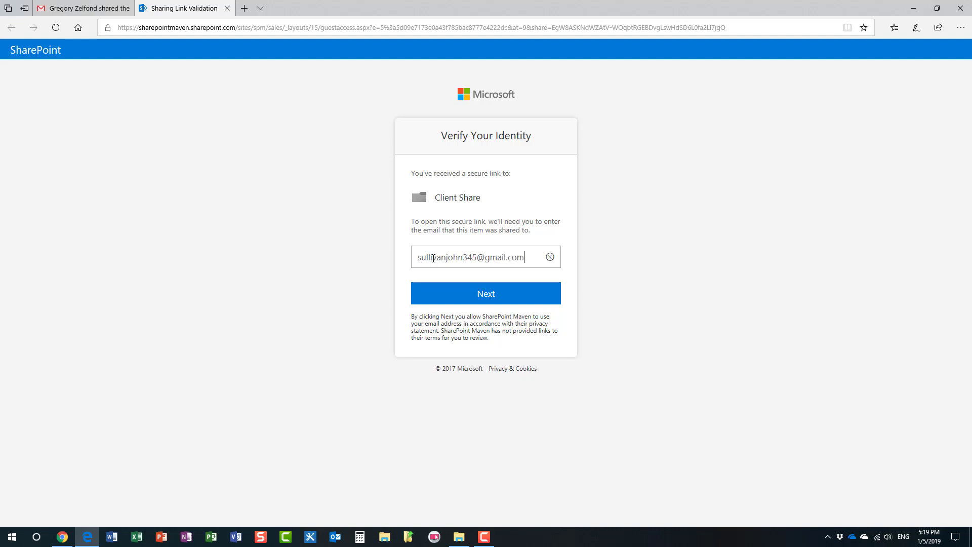
# - Enter the guest's email address on the Verify Your Identity page to request a code
pyautogui.click(489, 297)
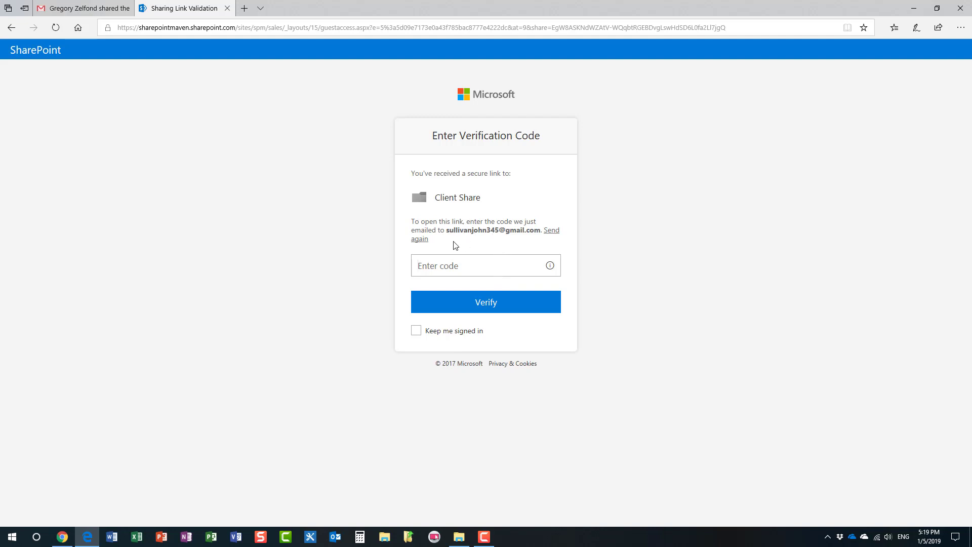
pyautogui.click(85, 9)
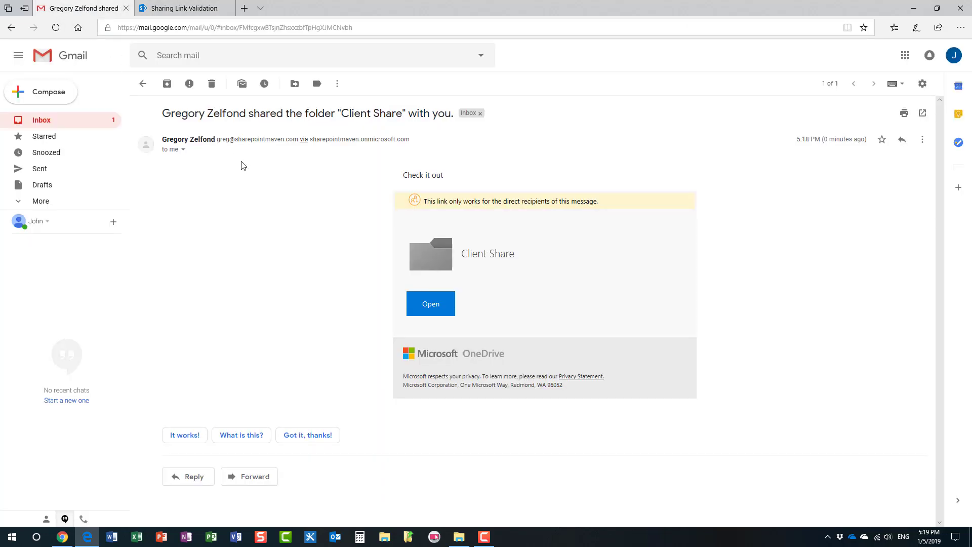
# - Copy the verification code from the SharePoint no-reply email in the Gmail inbox
pyautogui.click(46, 121)
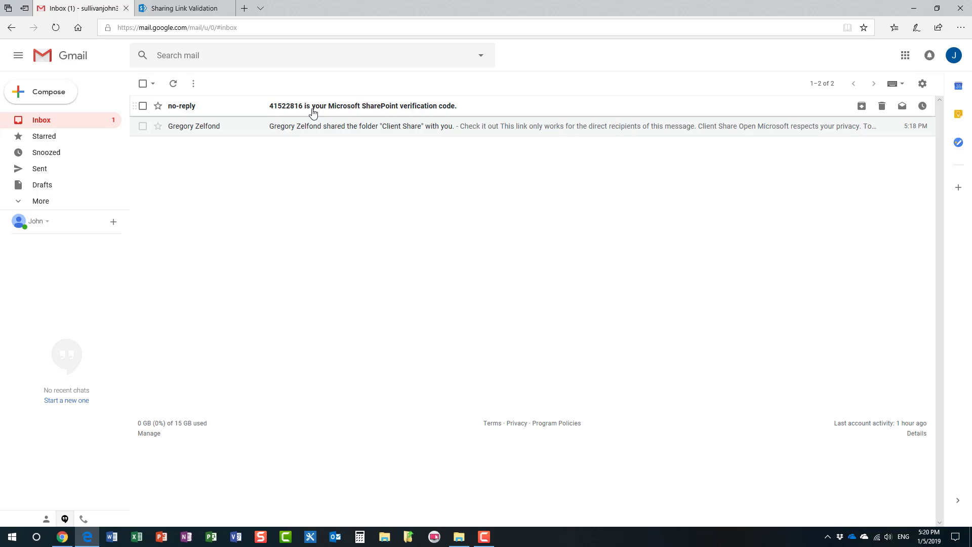
pyautogui.click(311, 109)
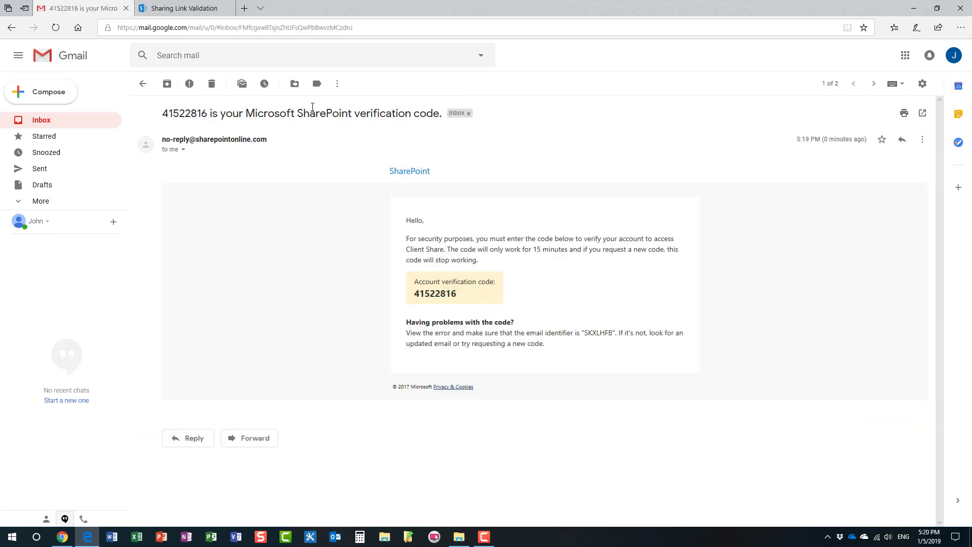
pyautogui.moveTo(420, 295); pyautogui.dragTo(436, 295)
pyautogui.click(442, 293)
pyautogui.doubleClick(443, 294)
pyautogui.rightClick(436, 294)
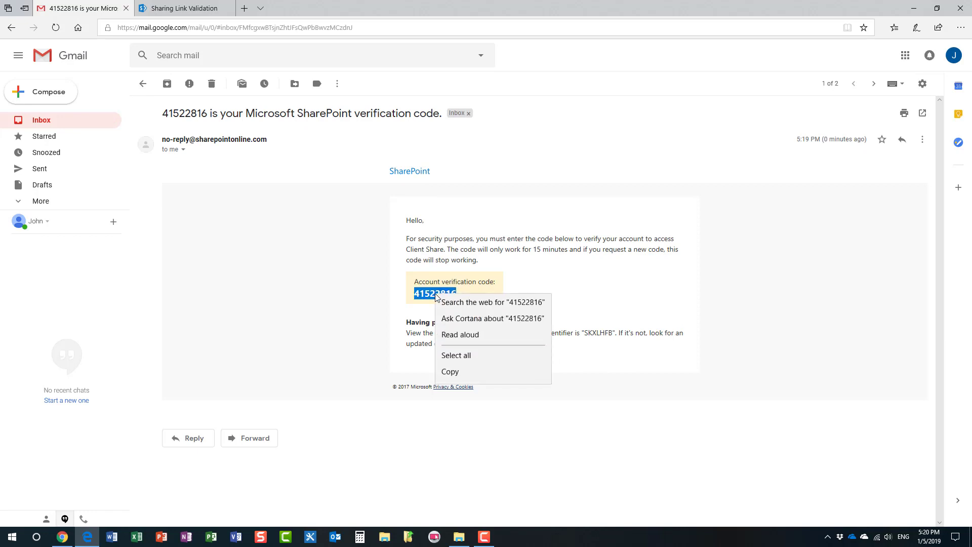
pyautogui.click(450, 376)
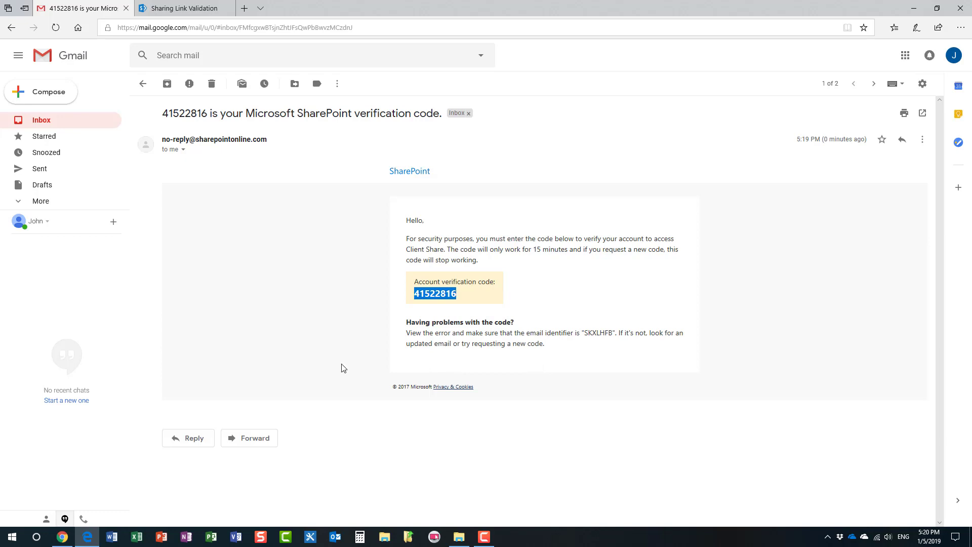
pyautogui.click(181, 9)
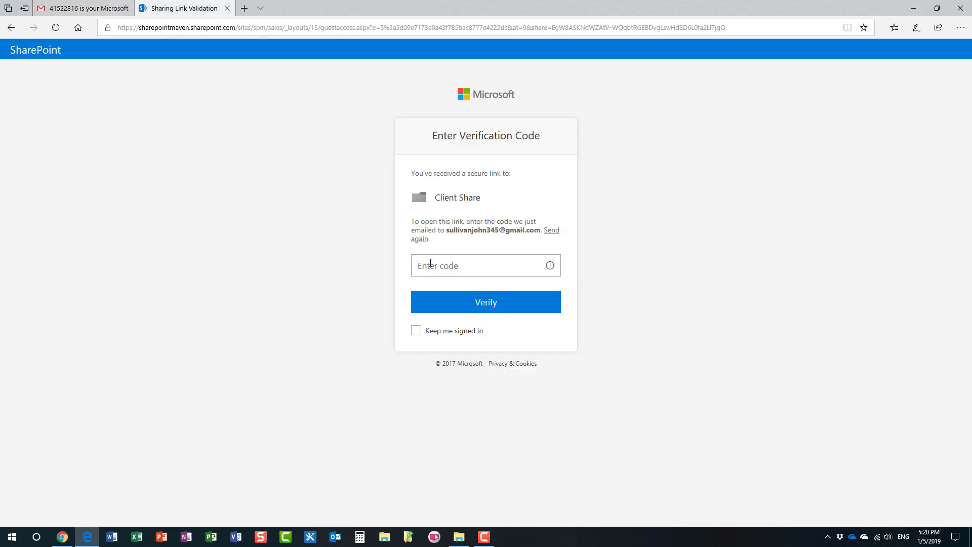
# - Paste the copied code into the Enter code box and verify to access Client Share
pyautogui.hotkey('ctrl', 'v')
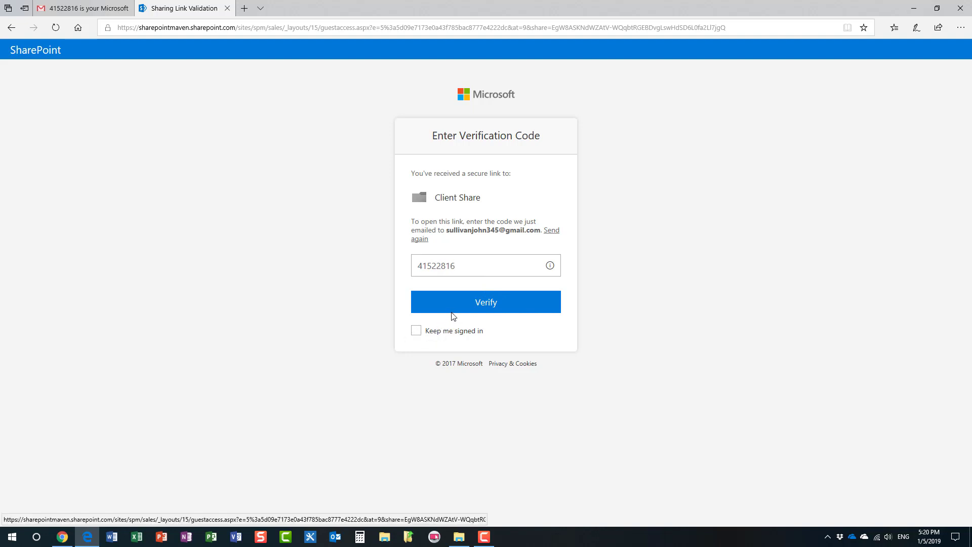
pyautogui.click(485, 305)
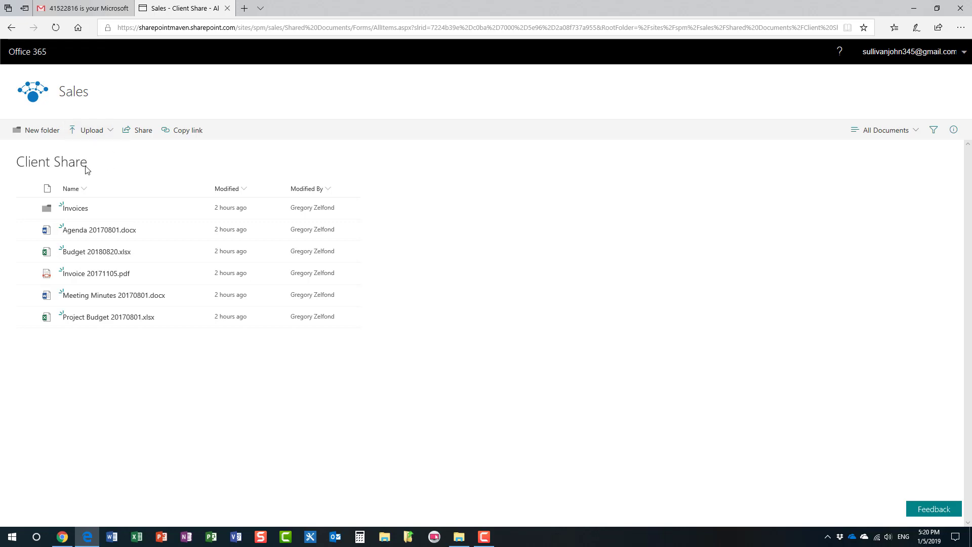
pyautogui.click(64, 532)
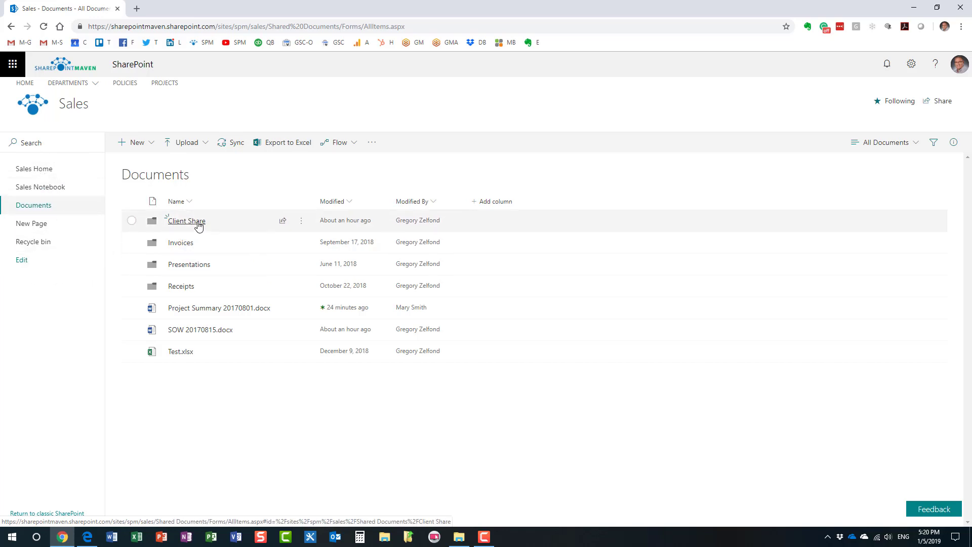
pyautogui.click(87, 536)
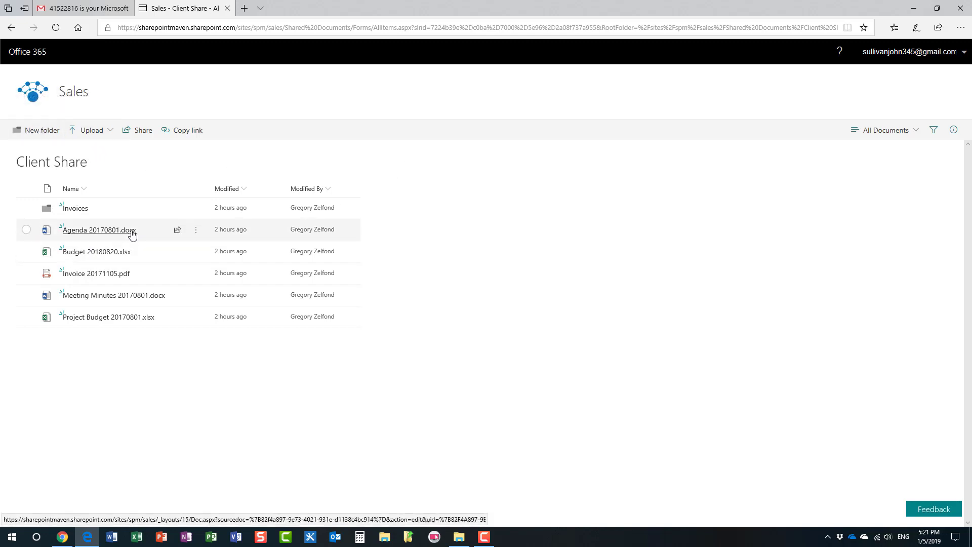
# - Create a folder named "John's folder" in Client Share and widen the Modified By column
pyautogui.click(105, 132)
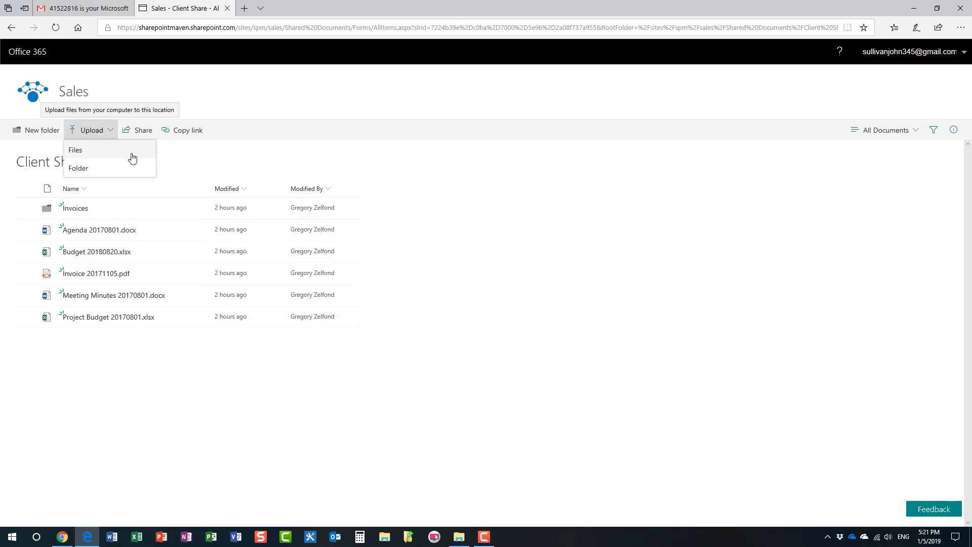
pyautogui.click(234, 107)
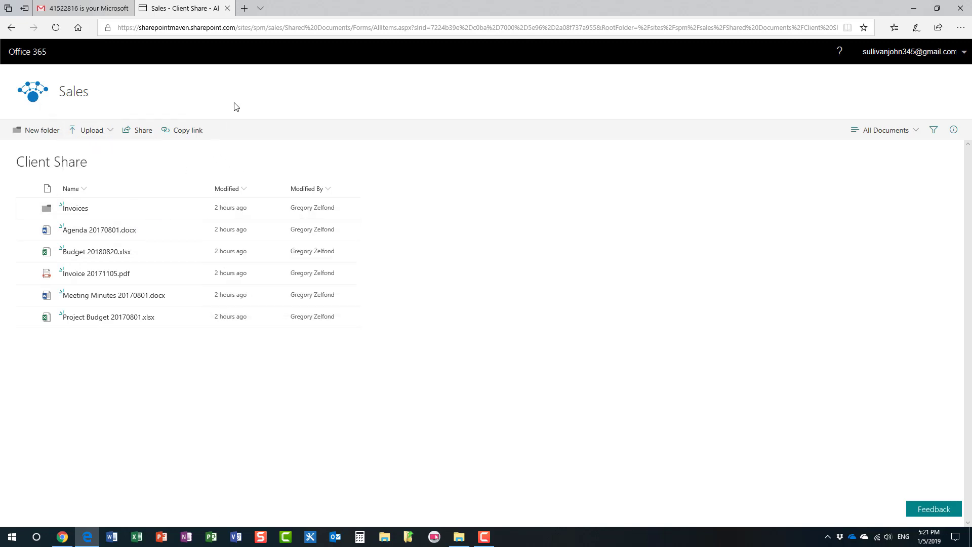
pyautogui.click(42, 130)
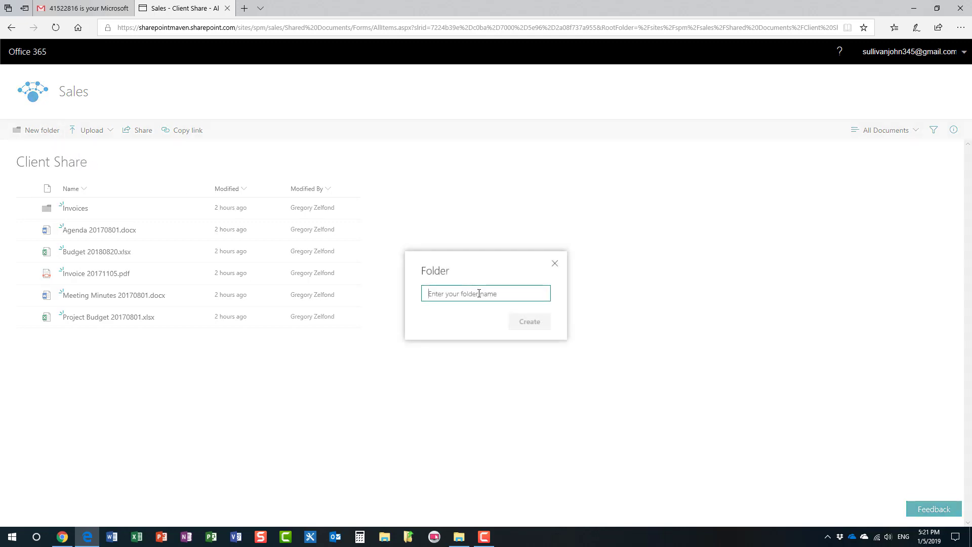
pyautogui.write('Ho')
pyautogui.press('BackSpace')
pyautogui.press('BackSpace')
pyautogui.write("John's folder")
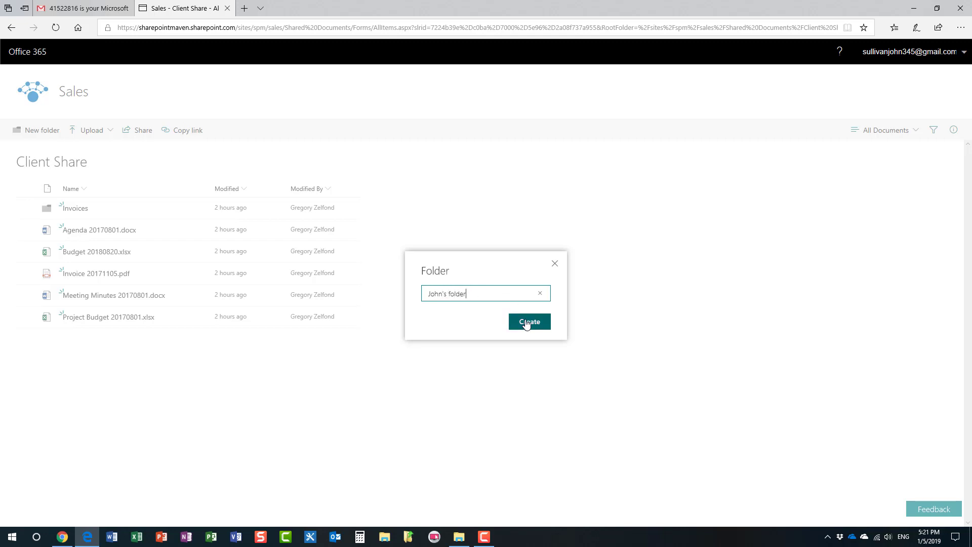
pyautogui.click(527, 323)
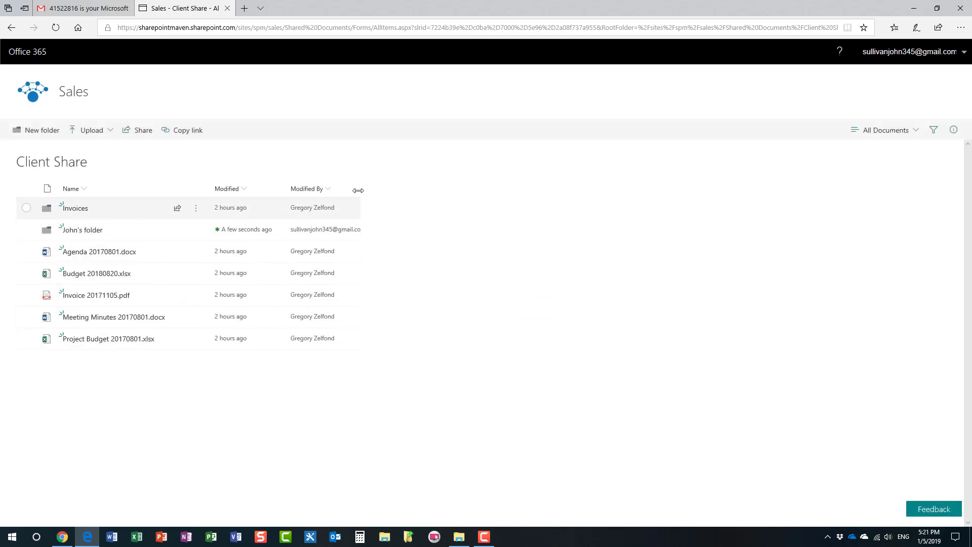
pyautogui.moveTo(357, 188); pyautogui.dragTo(403, 187)
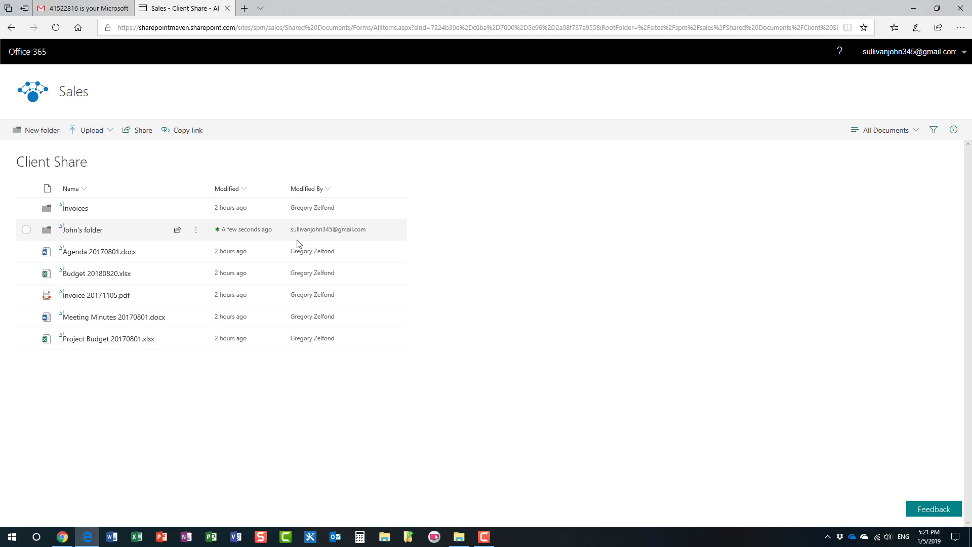
pyautogui.moveTo(123, 252)
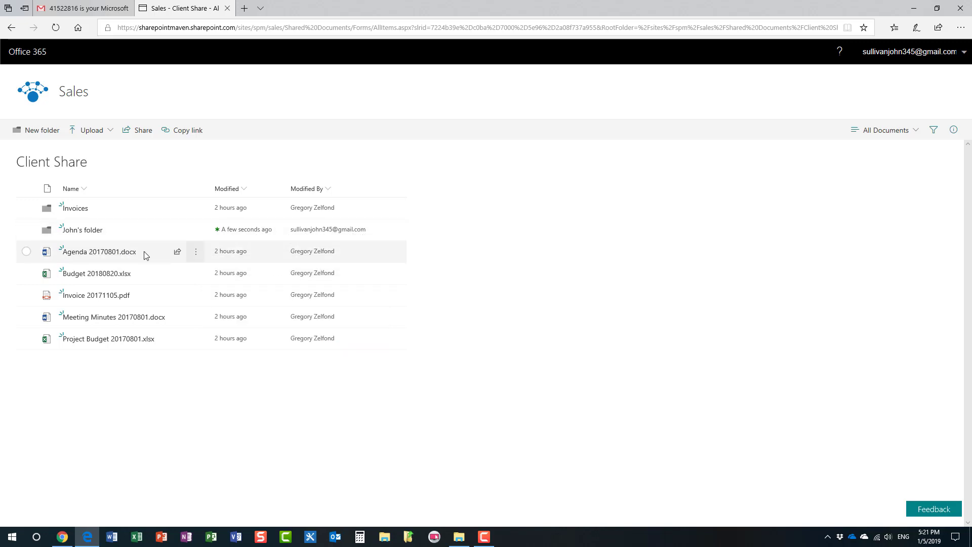
# - Type 'Hello John' on the second line of Agenda 20170801.docx in Word Online
pyautogui.click(123, 257)
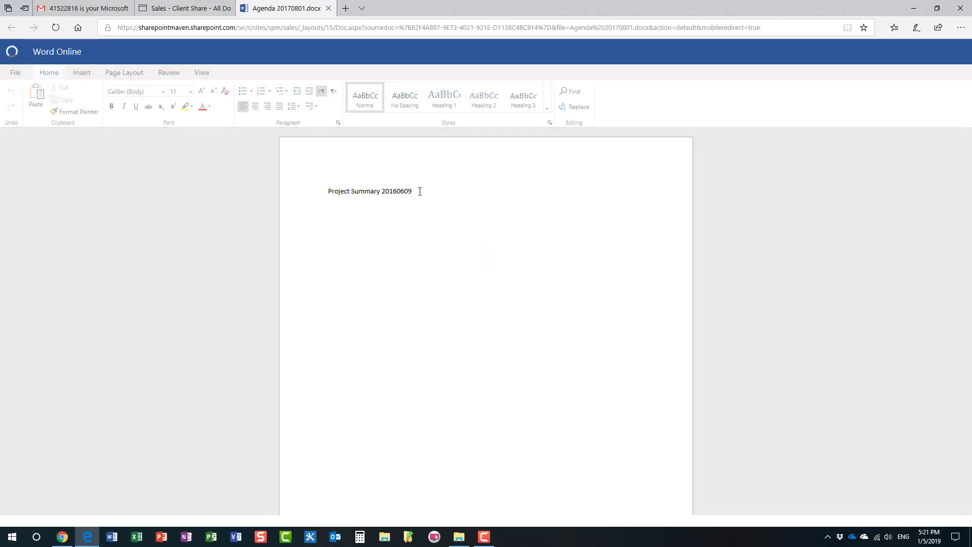
pyautogui.write('Hello John')
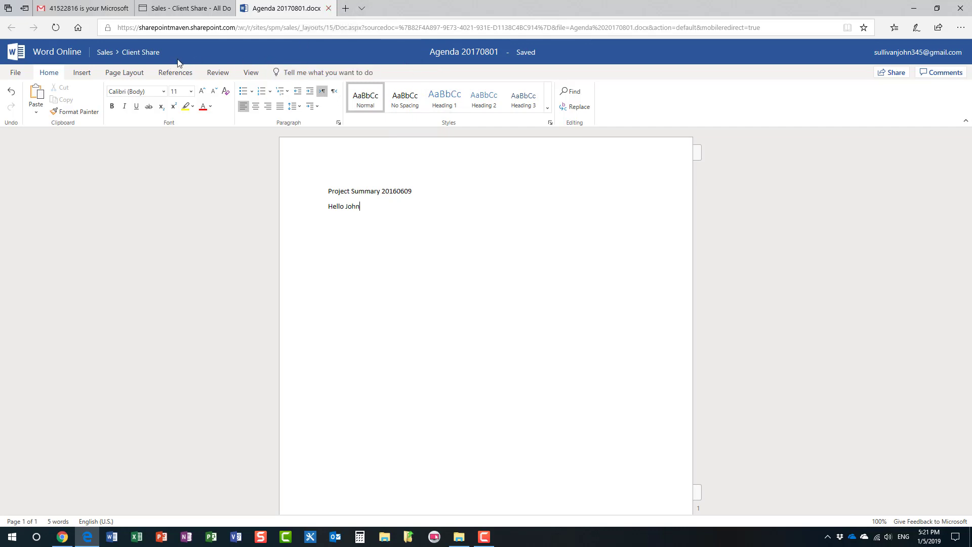
pyautogui.click(328, 8)
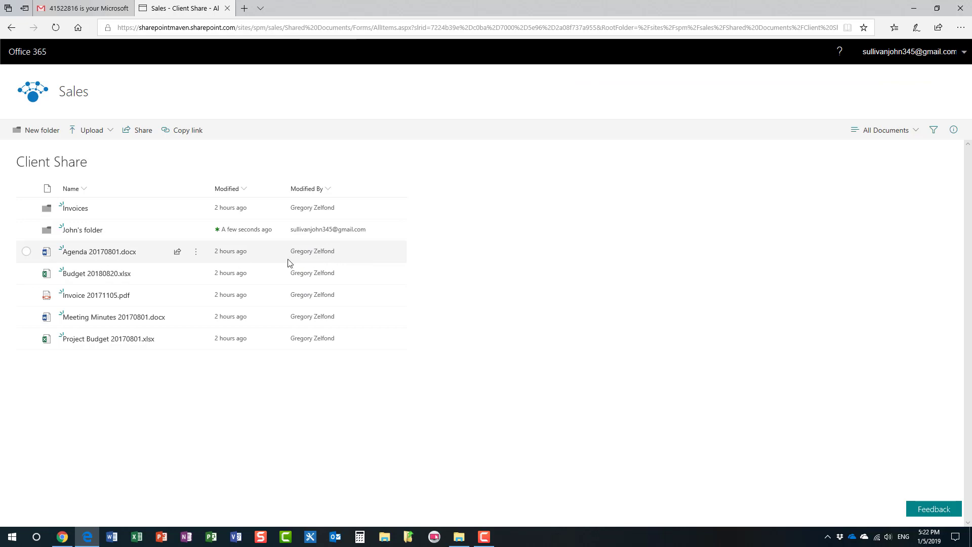
# - Reload the guest's Client Share library page
pyautogui.rightClick(300, 89)
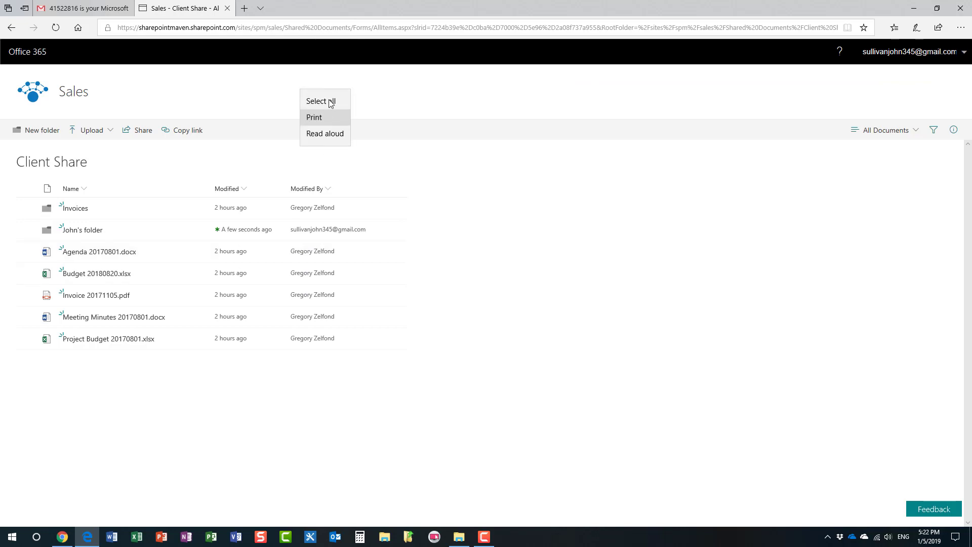
pyautogui.click(181, 52)
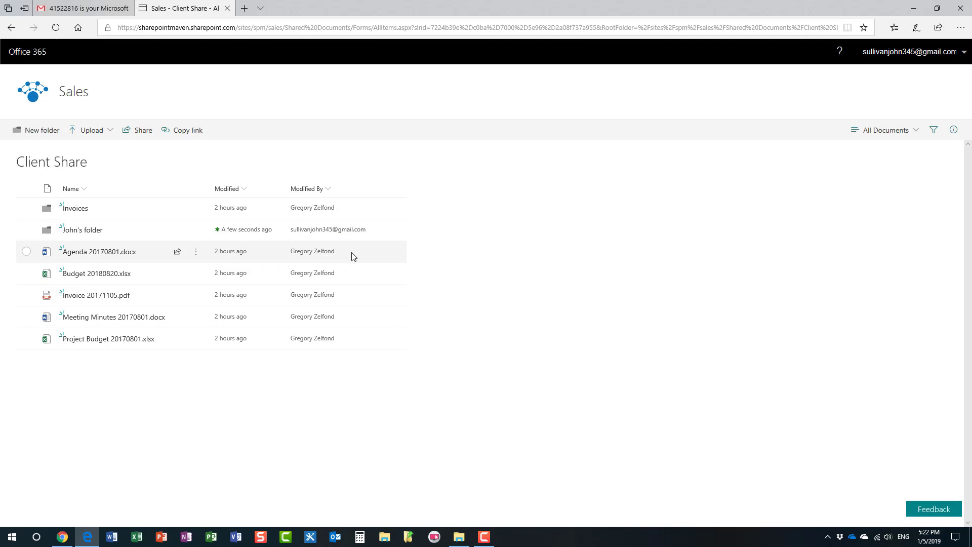
pyautogui.click(54, 28)
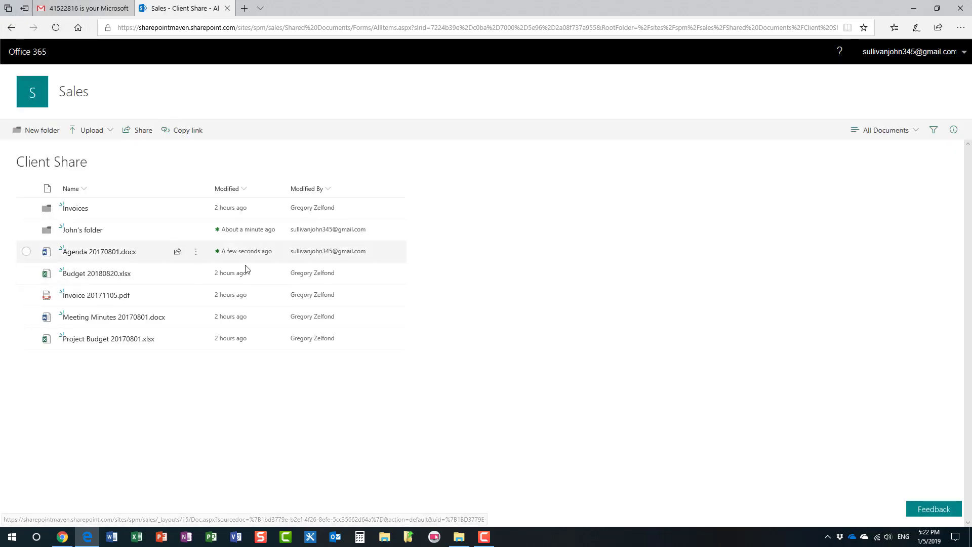
# - Open the owner's refreshed Client Share folder, then show the guest's actions for Meeting Minutes 20170801.docx
pyautogui.click(65, 539)
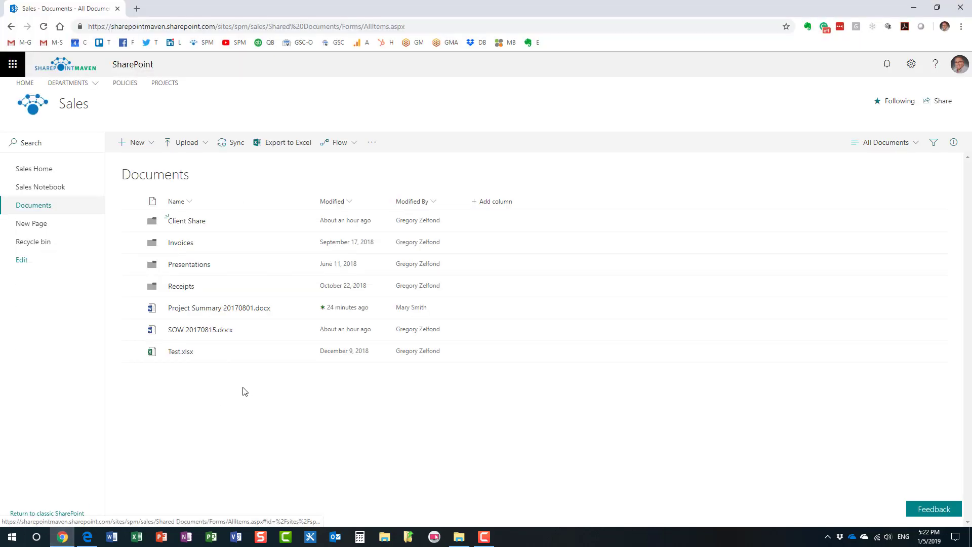
pyautogui.rightClick(337, 87)
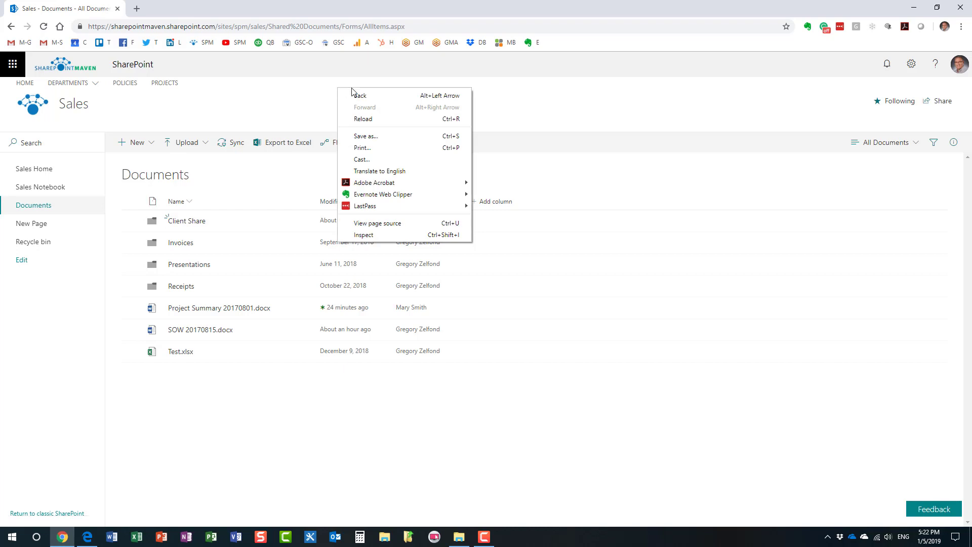
pyautogui.click(367, 120)
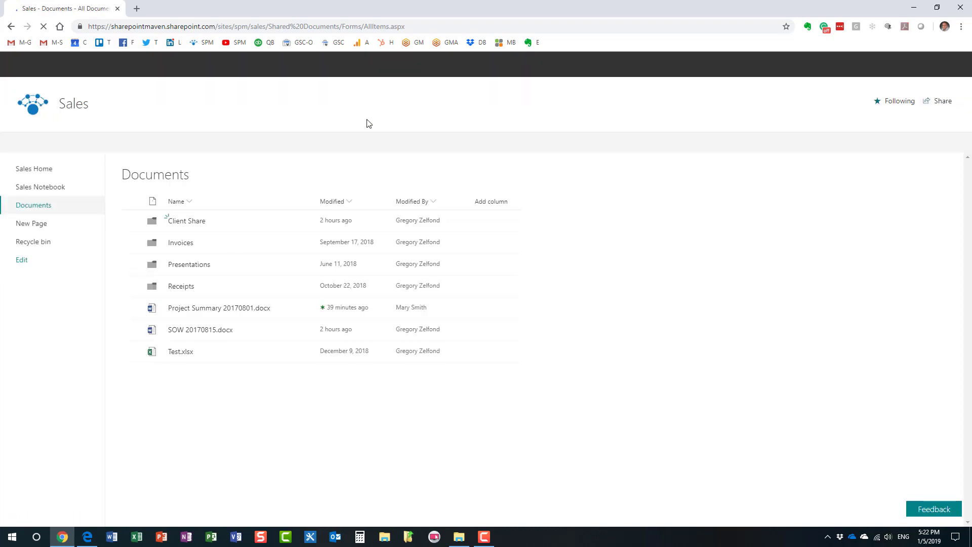
pyautogui.click(193, 221)
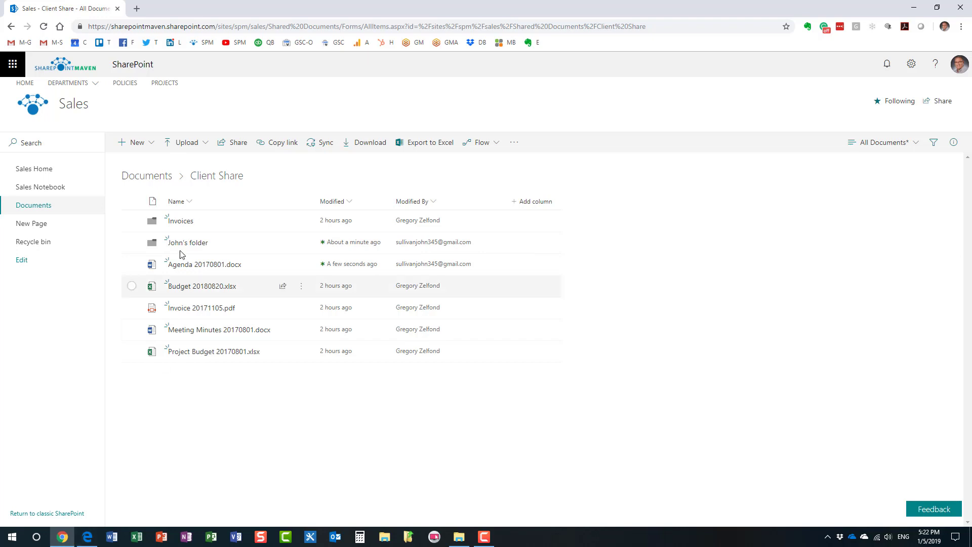
pyautogui.click(87, 539)
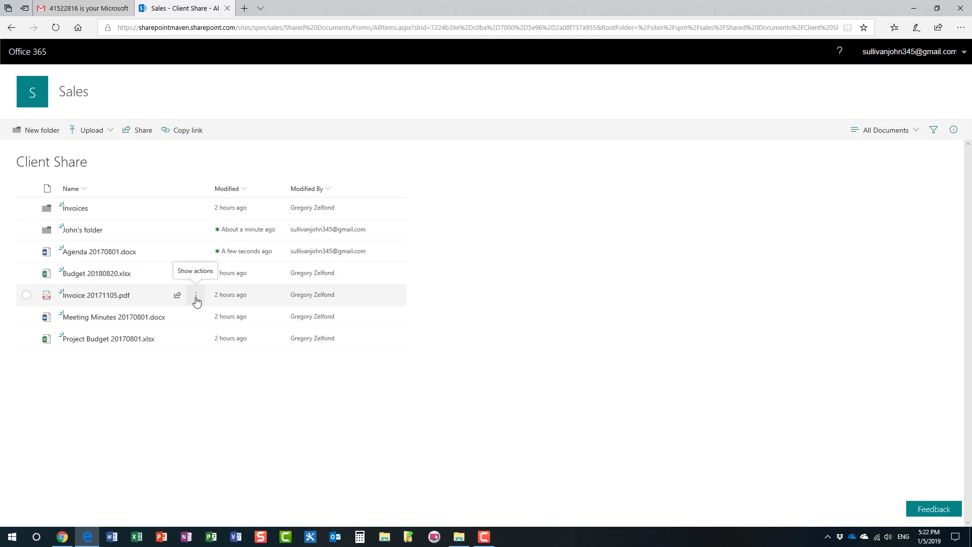
pyautogui.click(196, 318)
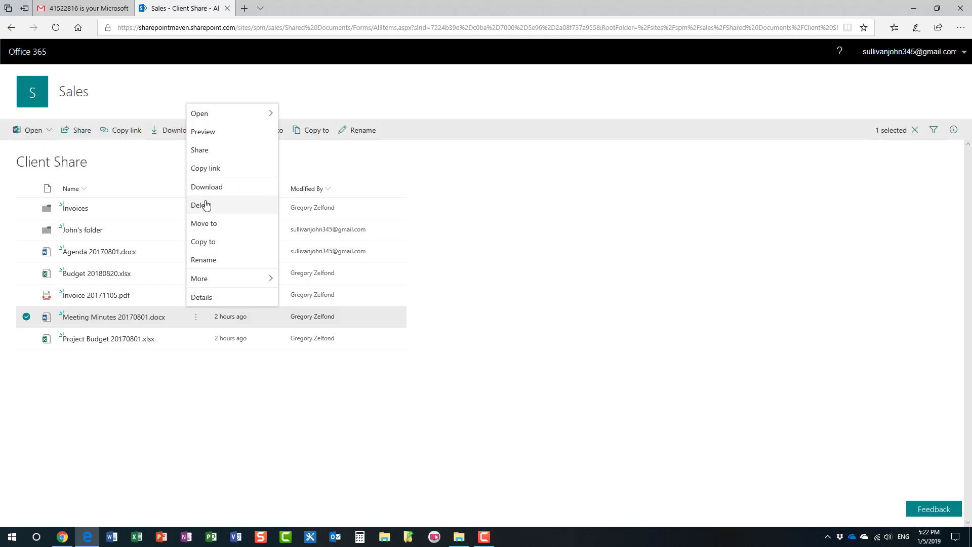
# - Delete Meeting Minutes 20170801.docx and confirm the deletion
pyautogui.moveTo(212, 116)
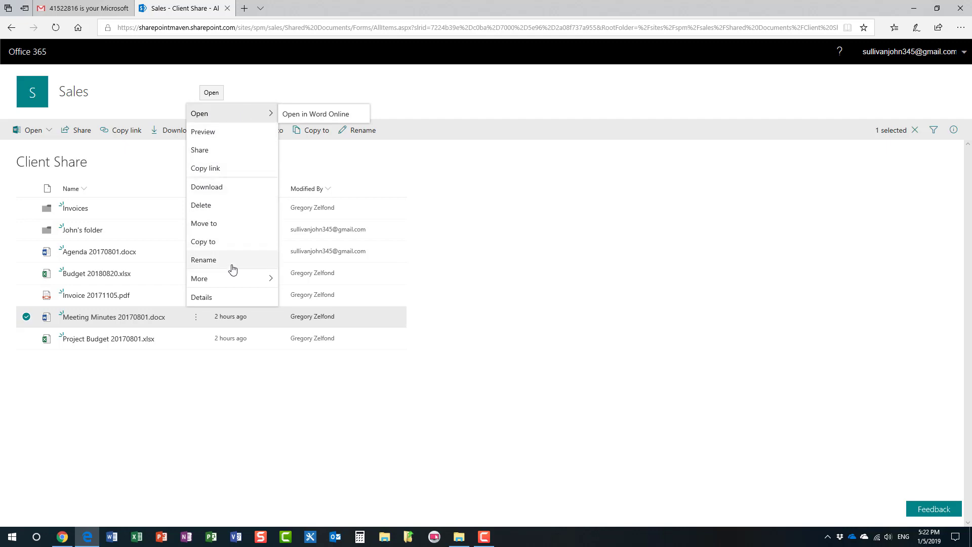
pyautogui.click(210, 205)
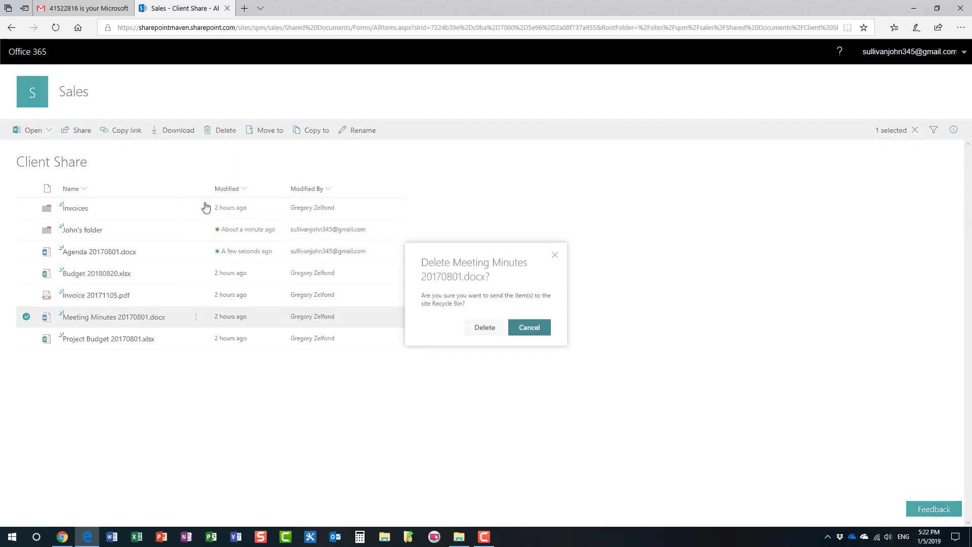
pyautogui.click(483, 329)
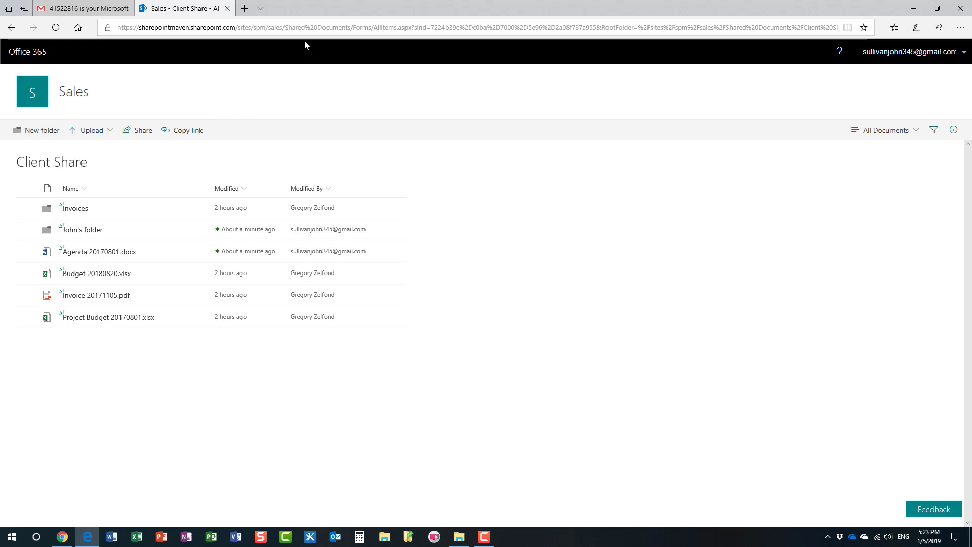
pyautogui.moveTo(285, 28); pyautogui.dragTo(908, 17)
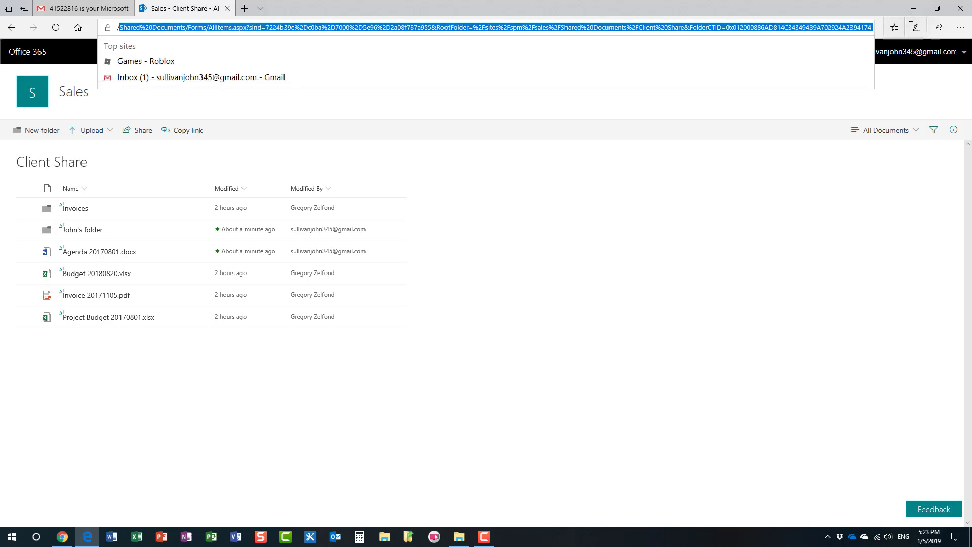
pyautogui.press('BackSpace')
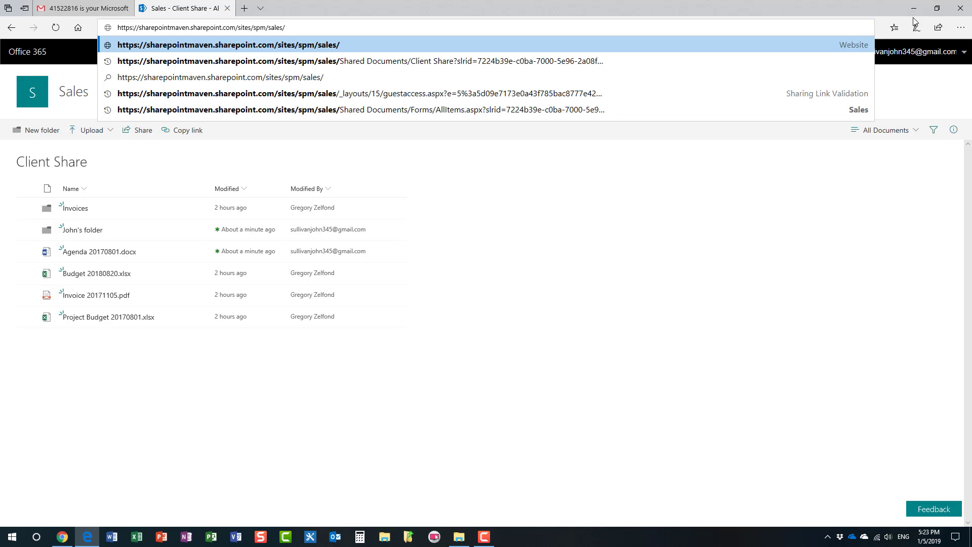
pyautogui.press('Return')
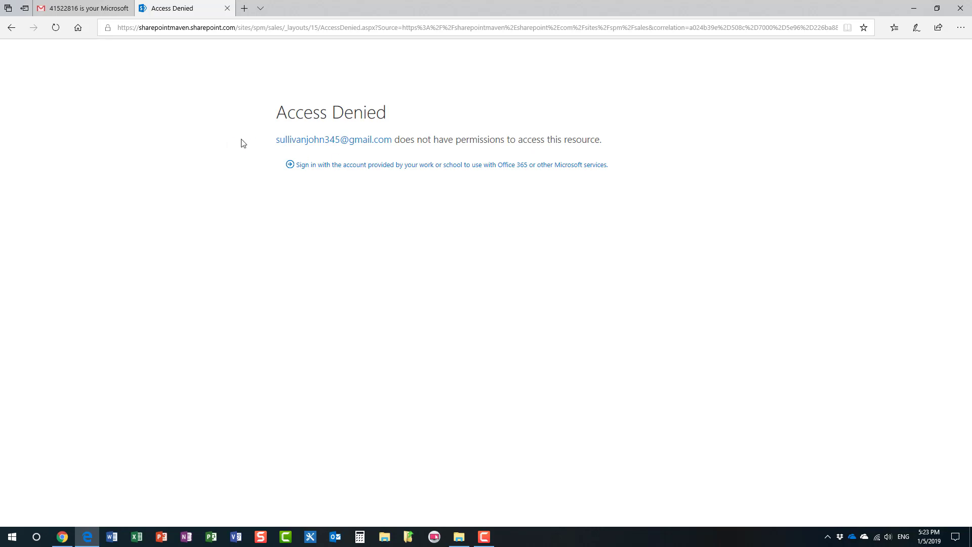
pyautogui.click(11, 27)
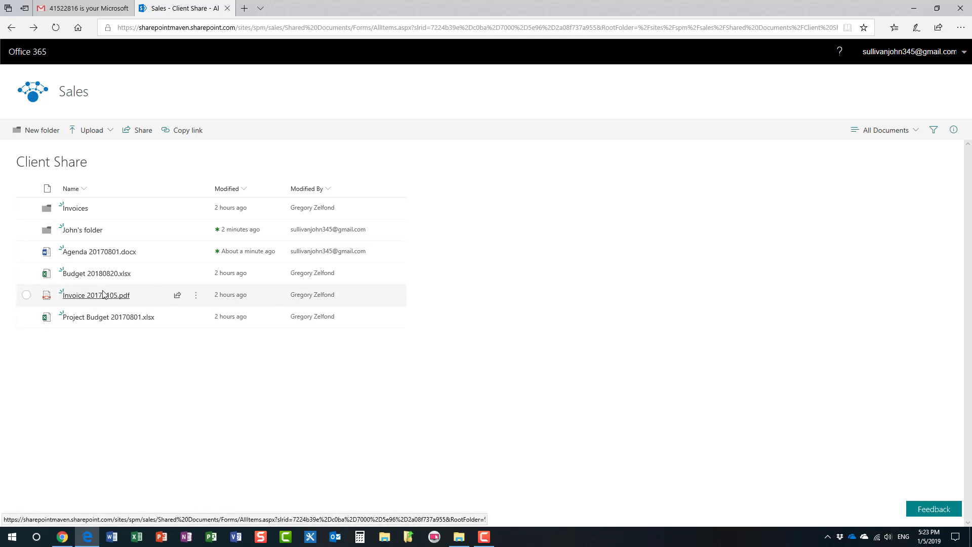
# - In the owner's Chrome window, go back to the Sales site's Documents library via the breadcrumb
pyautogui.click(63, 539)
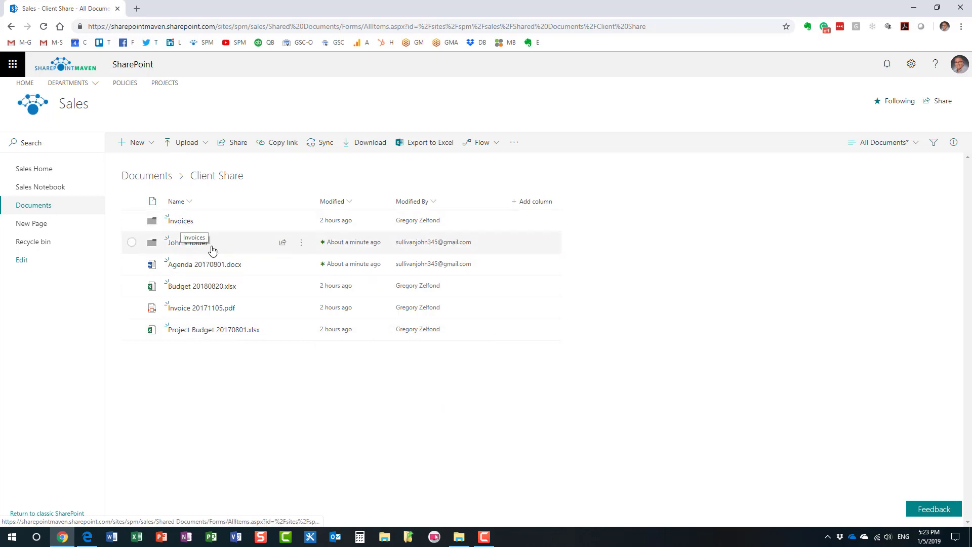
pyautogui.moveTo(214, 266)
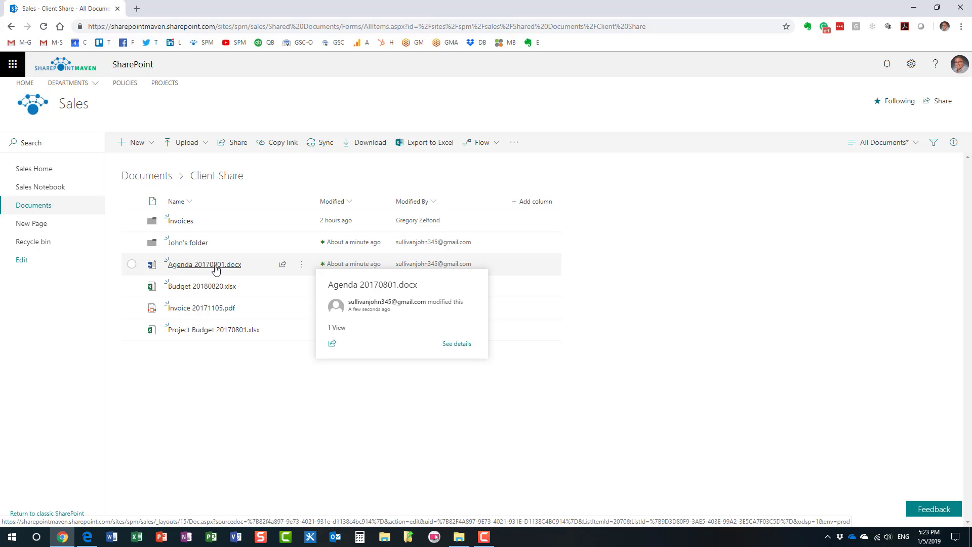
pyautogui.click(153, 181)
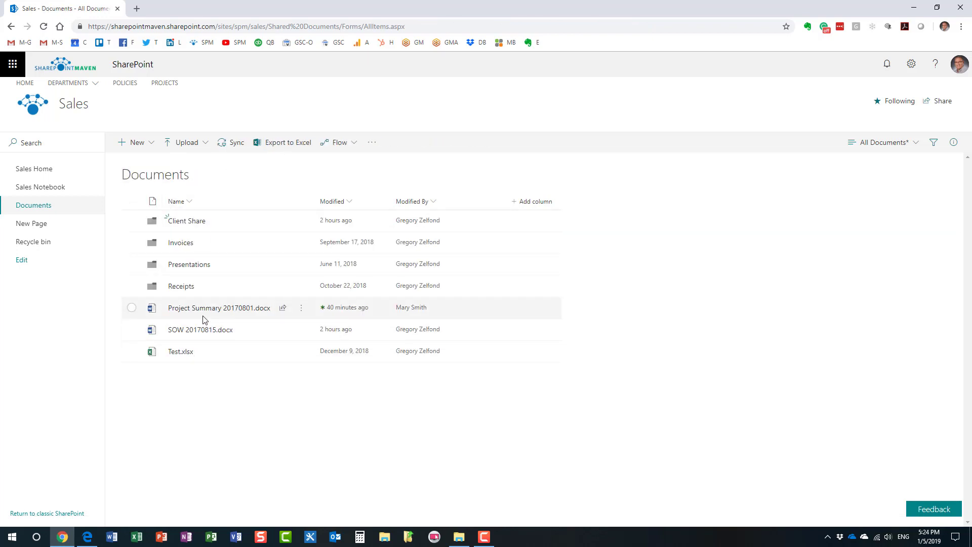
pyautogui.moveTo(221, 311)
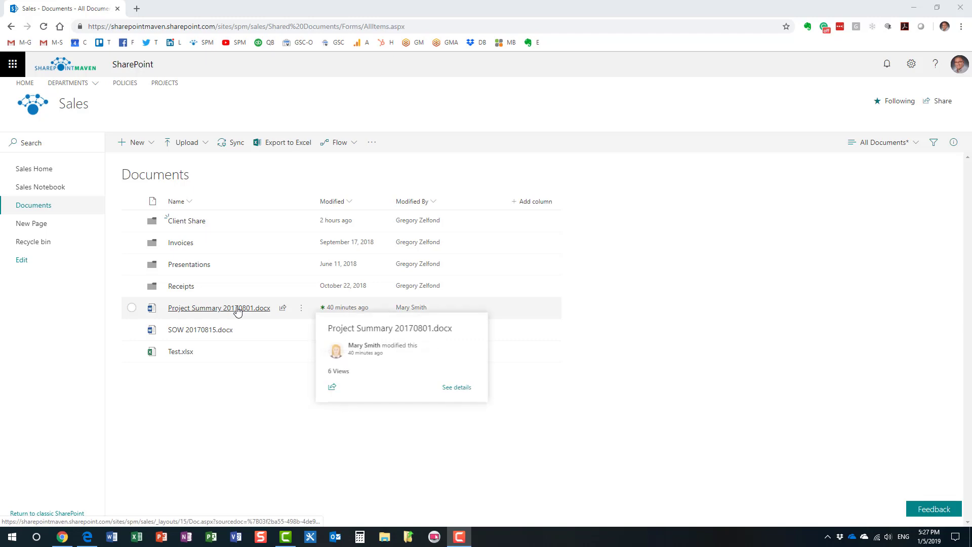
# - Set the Project Summary 20170801.docx share link to Specific people with editing disabled
pyautogui.rightClick(238, 311)
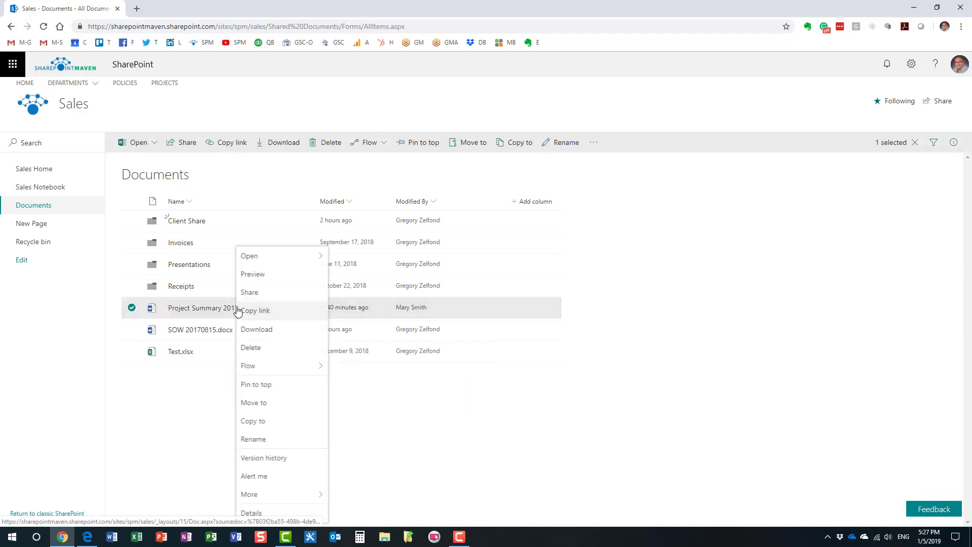
pyautogui.click(269, 297)
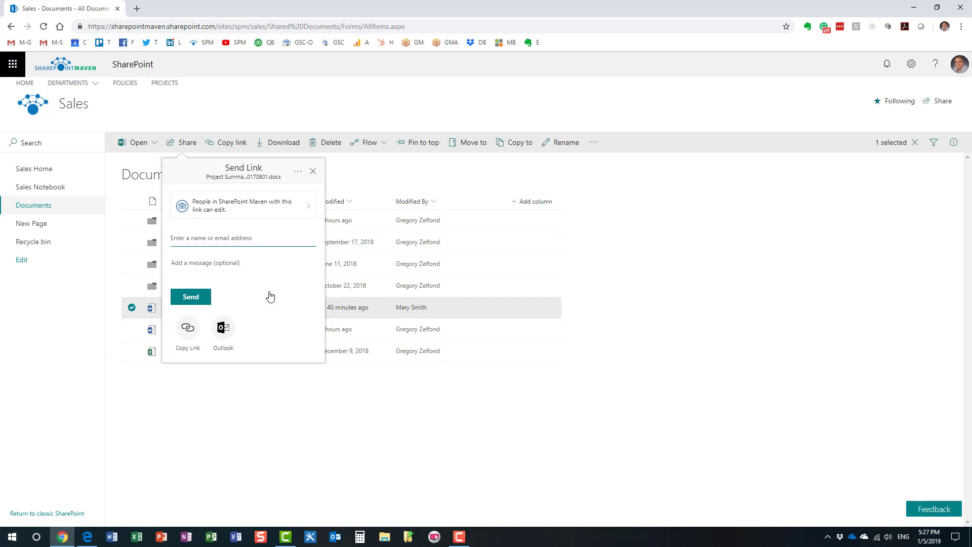
pyautogui.click(307, 215)
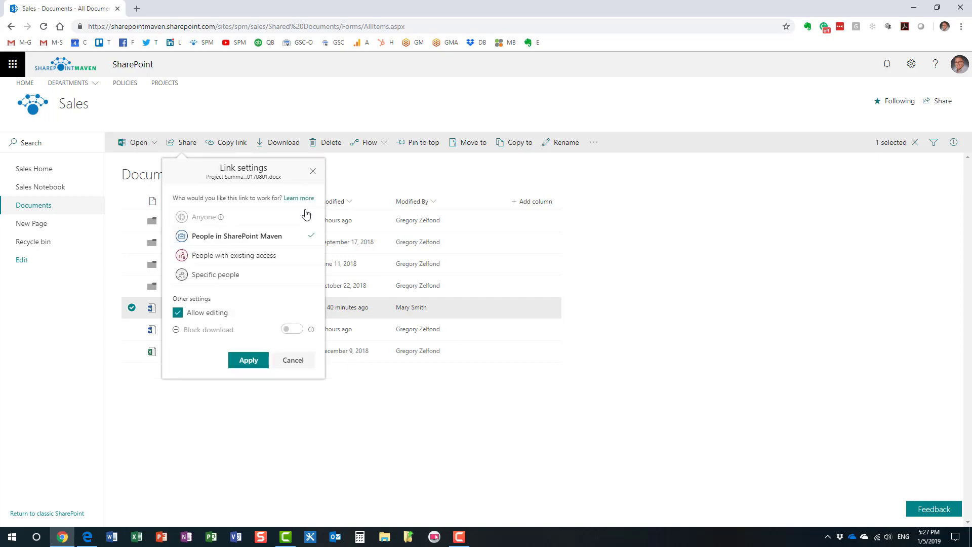
pyautogui.click(234, 276)
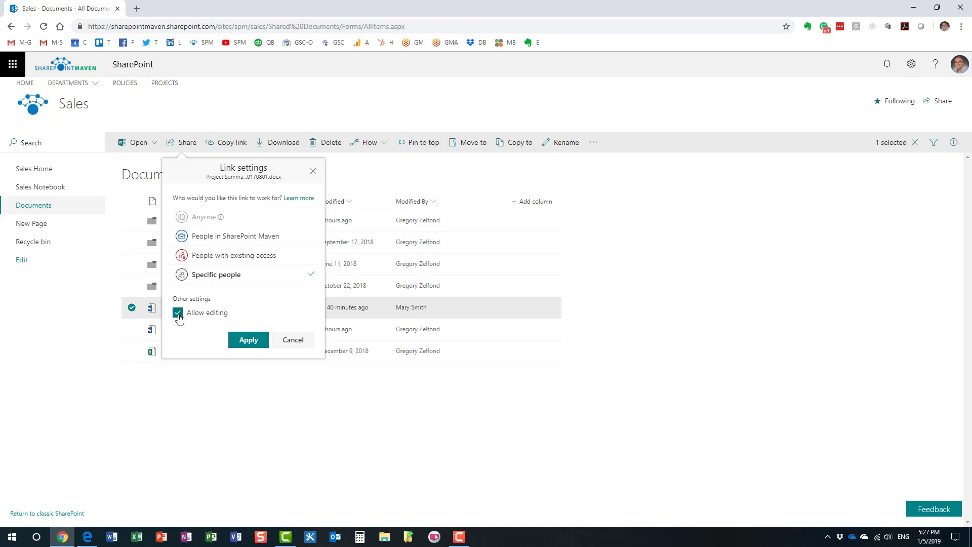
pyautogui.click(177, 313)
pyautogui.click(248, 340)
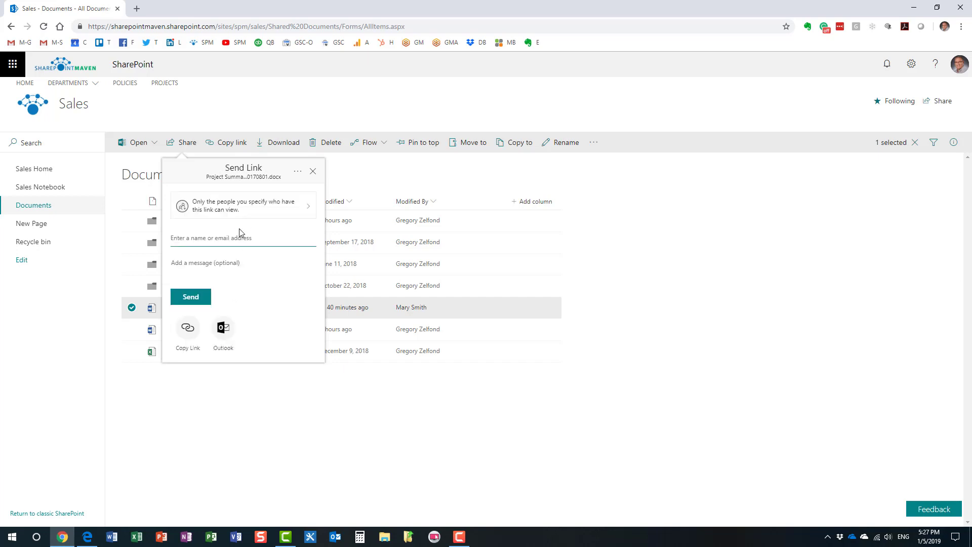
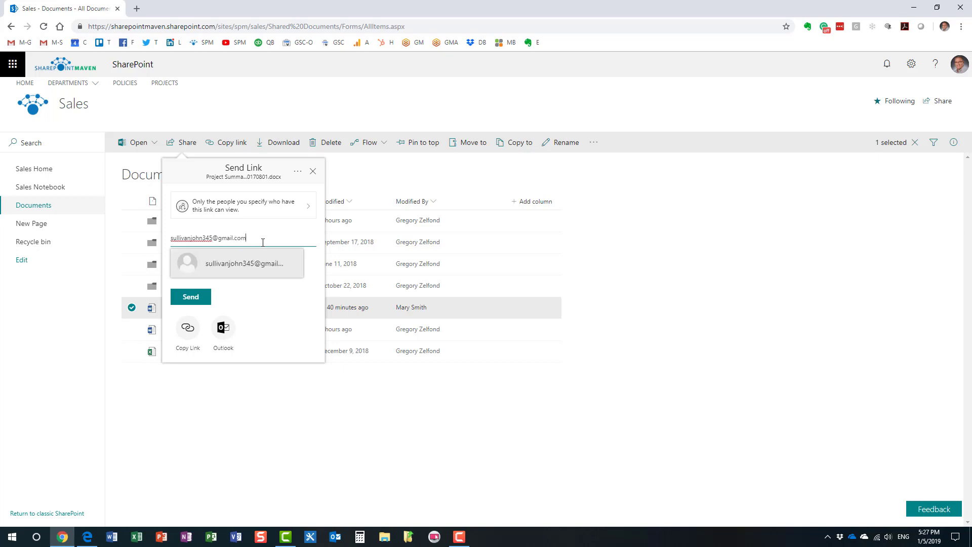
# - Send the link to the guest's Gmail address with the note 'Read this', then switch to Edge
pyautogui.click(251, 264)
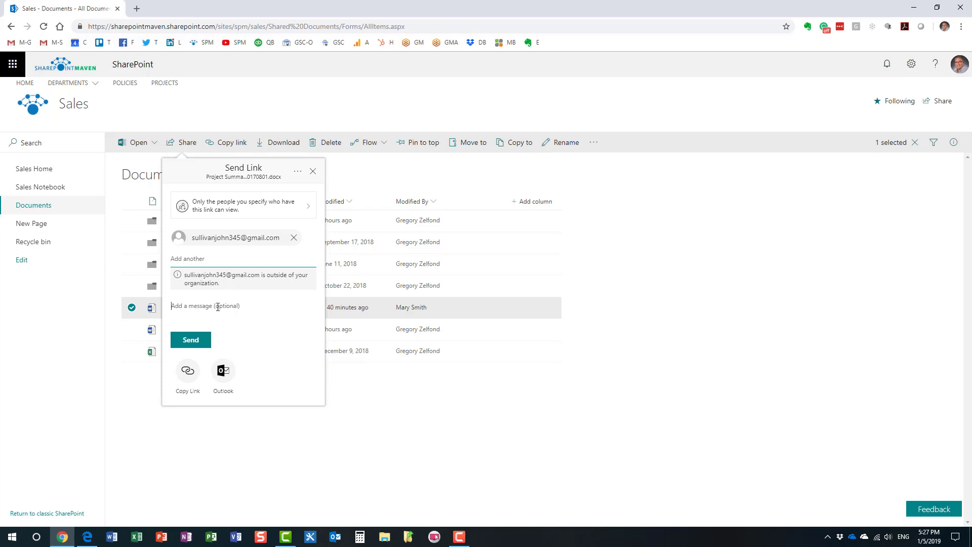
pyautogui.click(251, 325)
pyautogui.write('Reasd t')
pyautogui.press('BackSpace')
pyautogui.press('BackSpace')
pyautogui.press('BackSpace')
pyautogui.press('BackSpace')
pyautogui.write('d this')
pyautogui.click(204, 338)
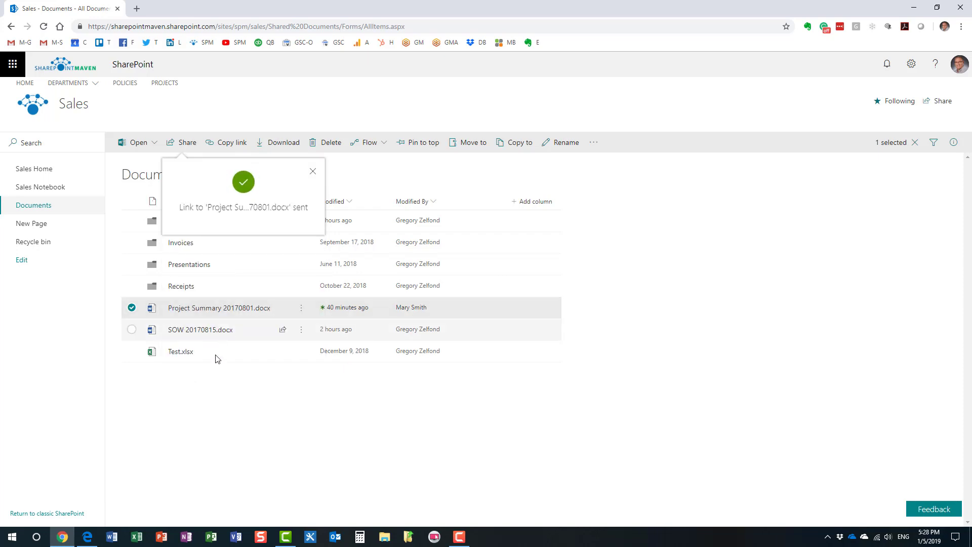
pyautogui.click(87, 536)
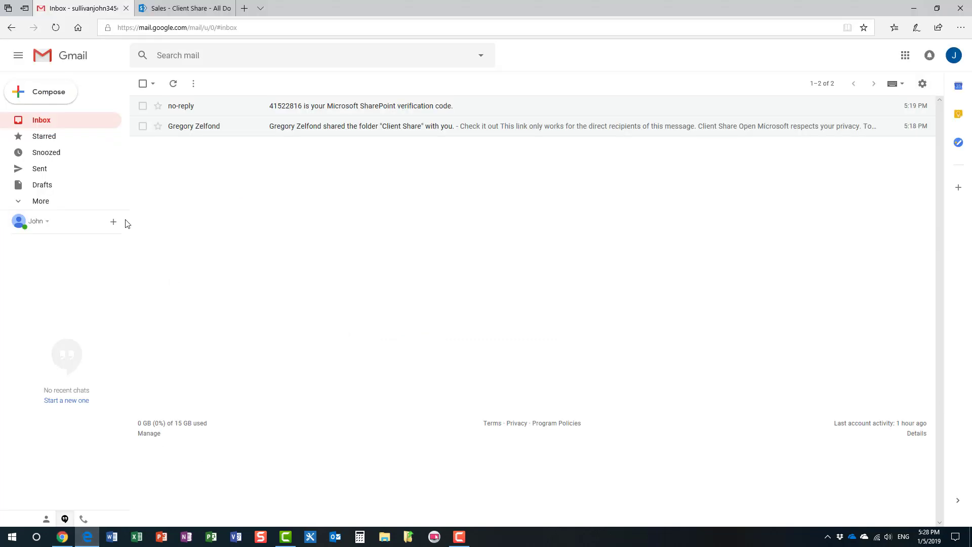
# - Refresh the guest's inbox, open the Project Summary share email, and open the shared document
pyautogui.click(43, 125)
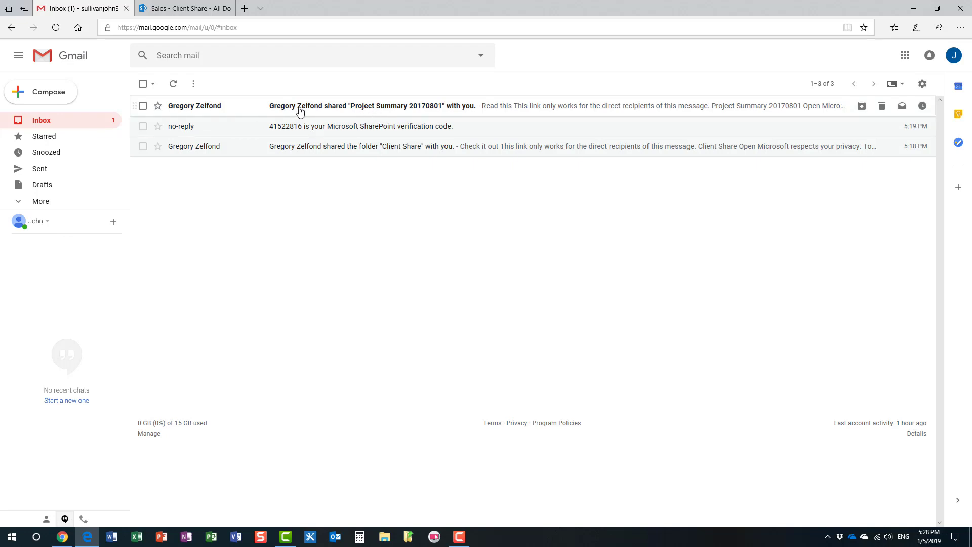
pyautogui.click(299, 112)
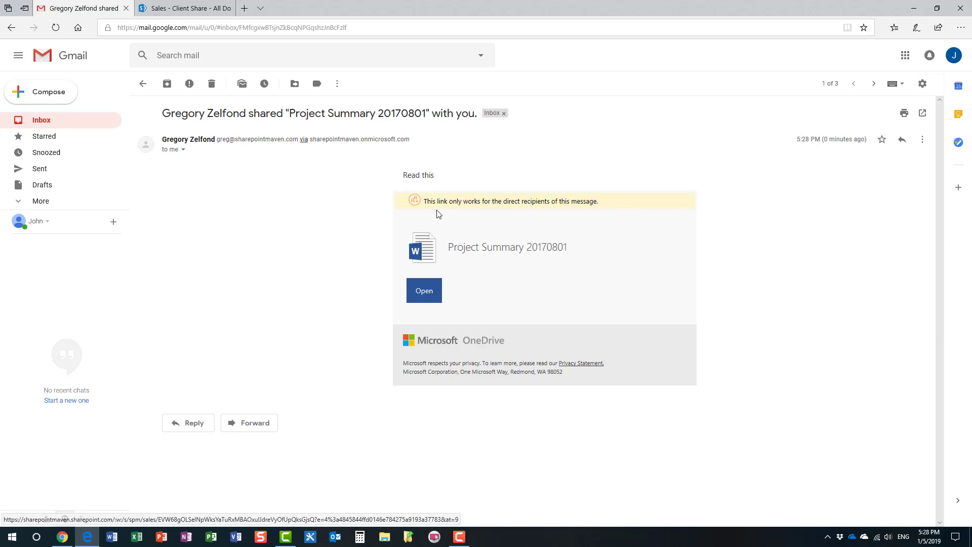
pyautogui.click(431, 294)
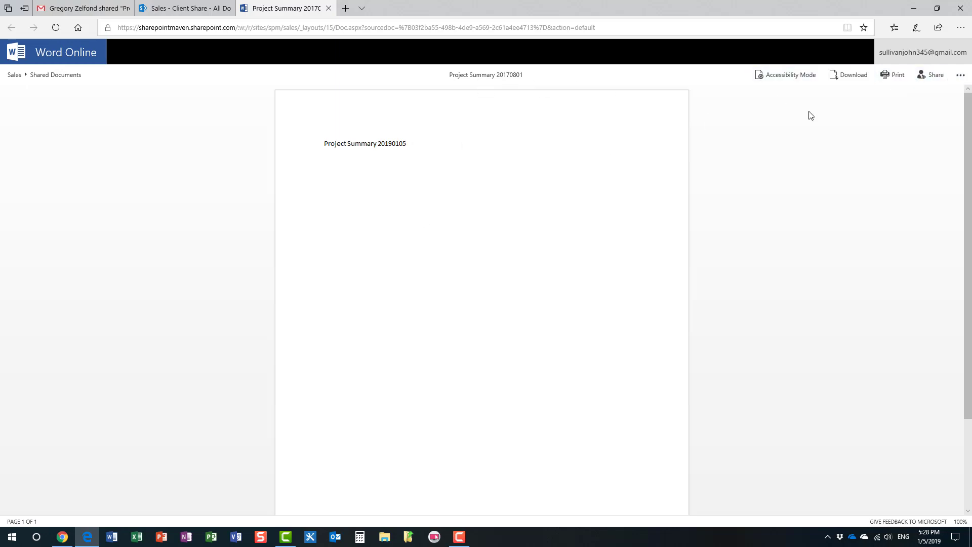
# - Download a copy of Project Summary 20170801.docx, dismiss the download bar, and return to Gmail
pyautogui.click(856, 76)
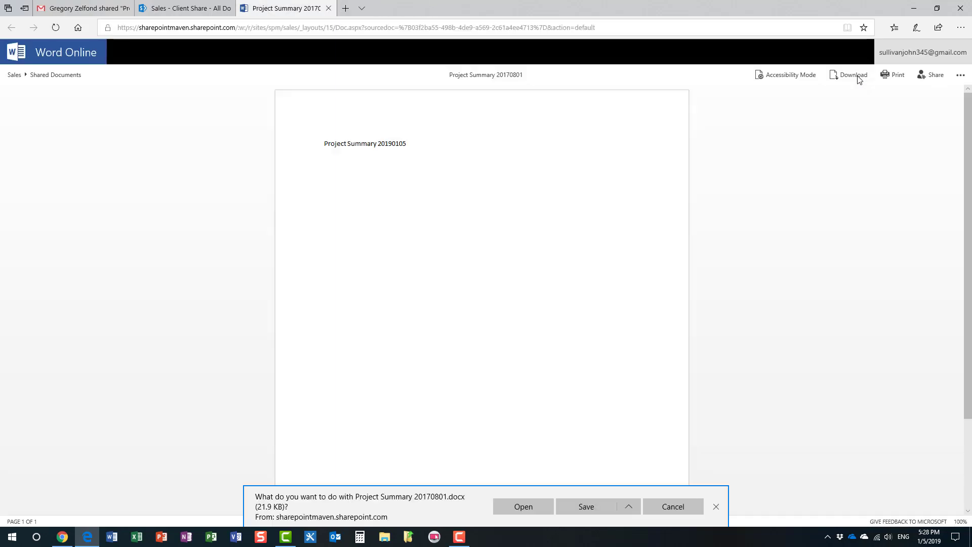
pyautogui.click(715, 506)
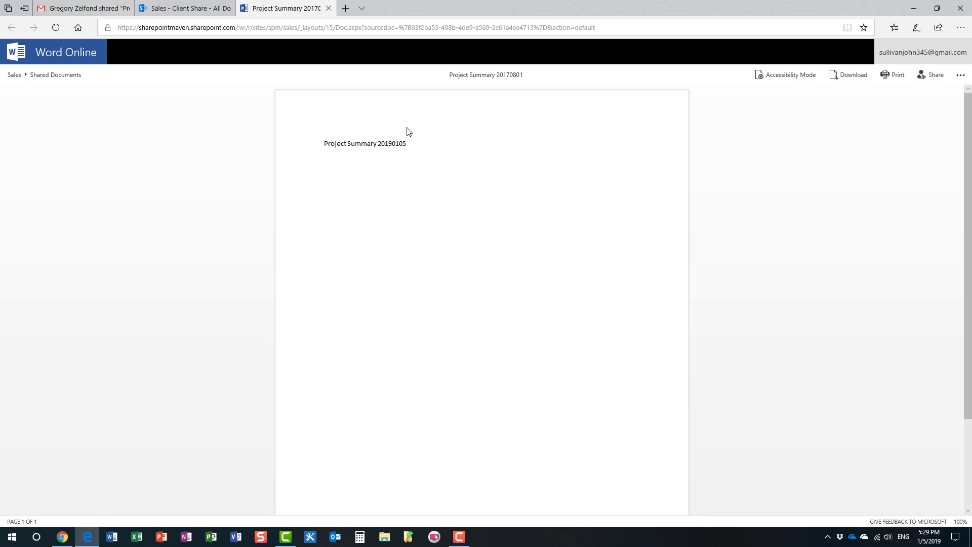
pyautogui.click(96, 9)
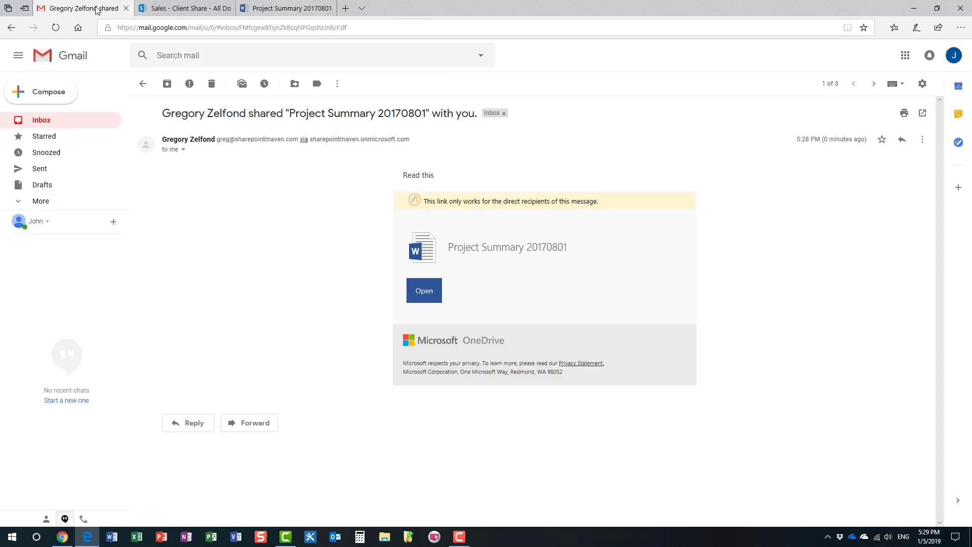
# - Switch back to Chrome's Sales Documents library and dismiss the Link sent notice
pyautogui.click(63, 536)
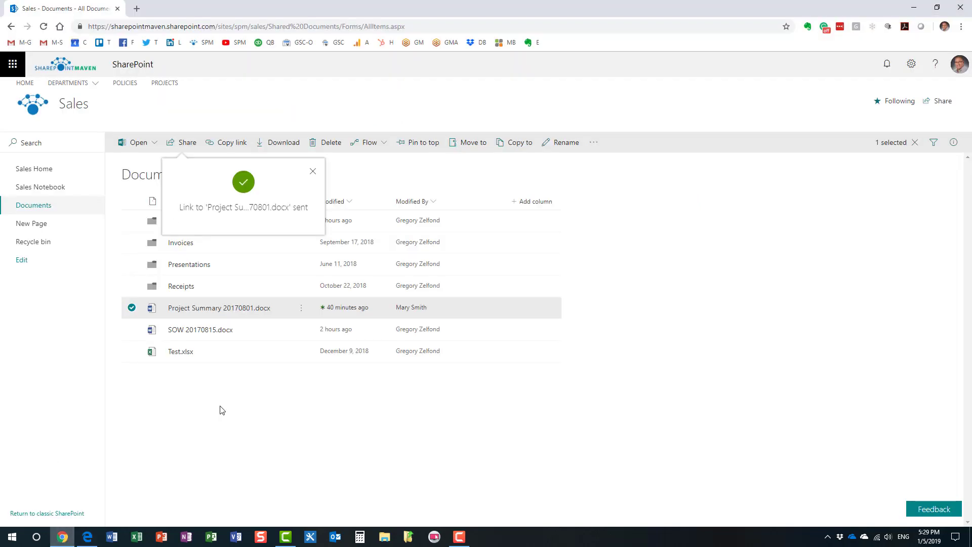
pyautogui.click(132, 307)
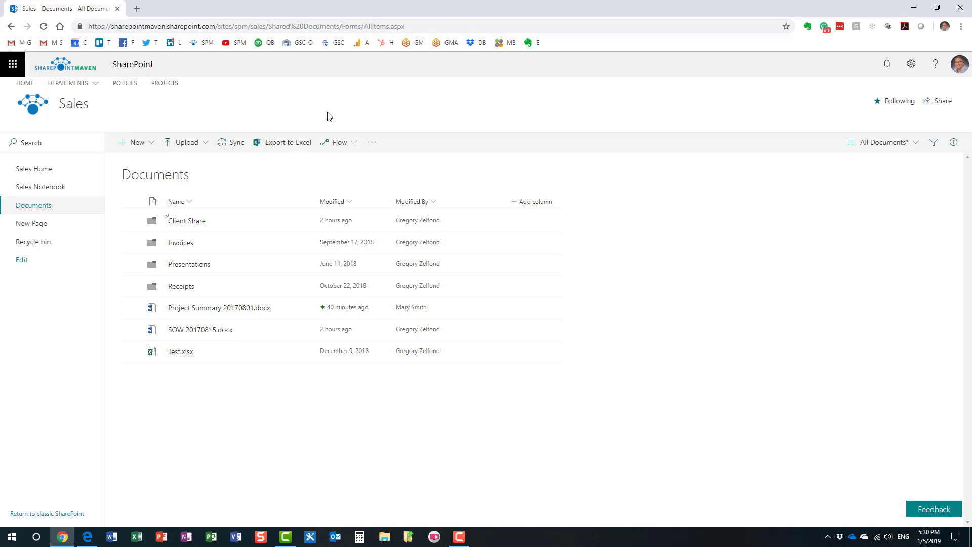
pyautogui.click(12, 65)
# - In OneDrive documents, review Project Summary's Specific people link setting, then cancel without sharing
pyautogui.click(104, 133)
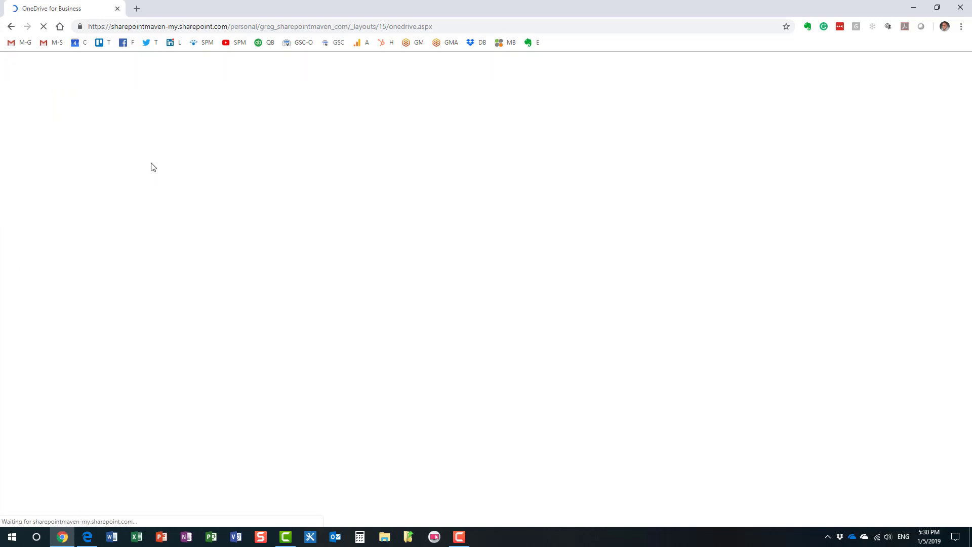
pyautogui.click(212, 257)
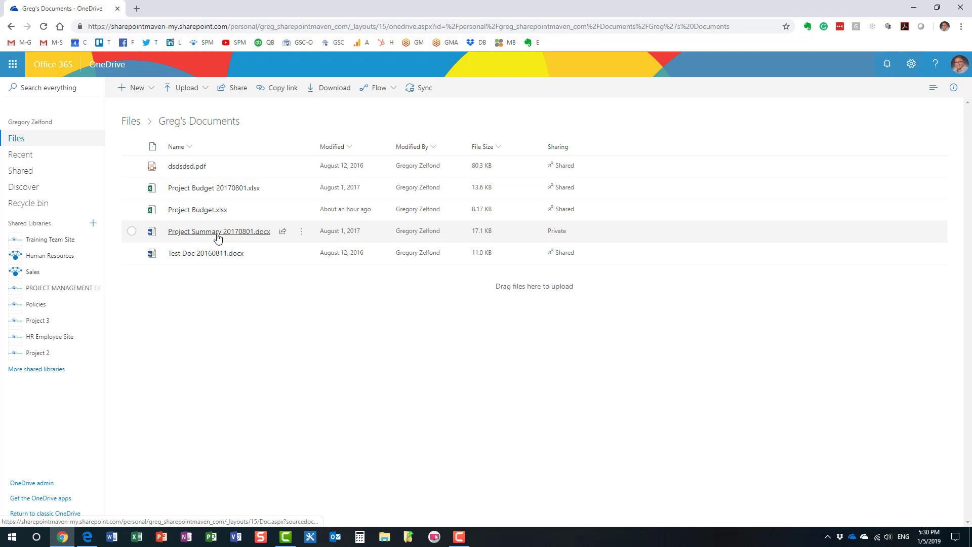
pyautogui.rightClick(217, 237)
pyautogui.click(247, 282)
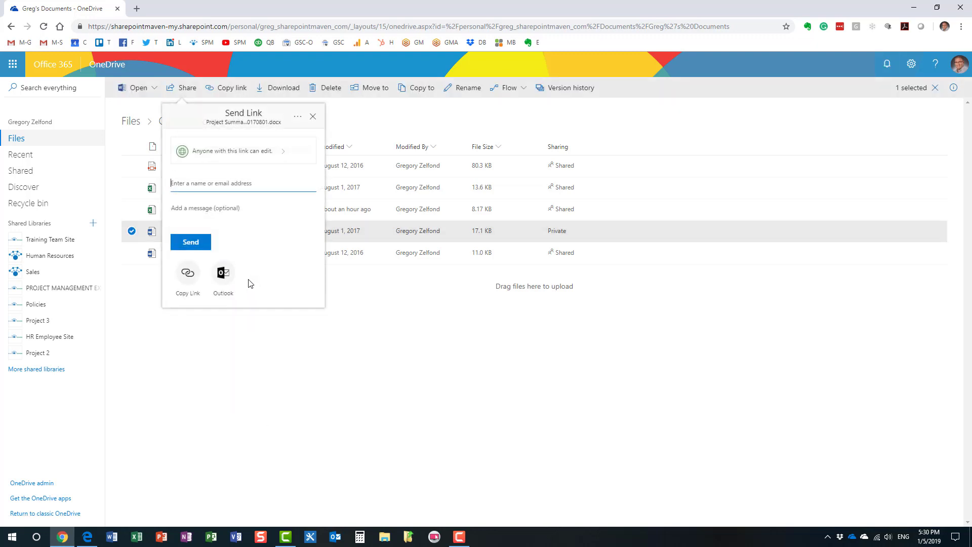
pyautogui.click(274, 155)
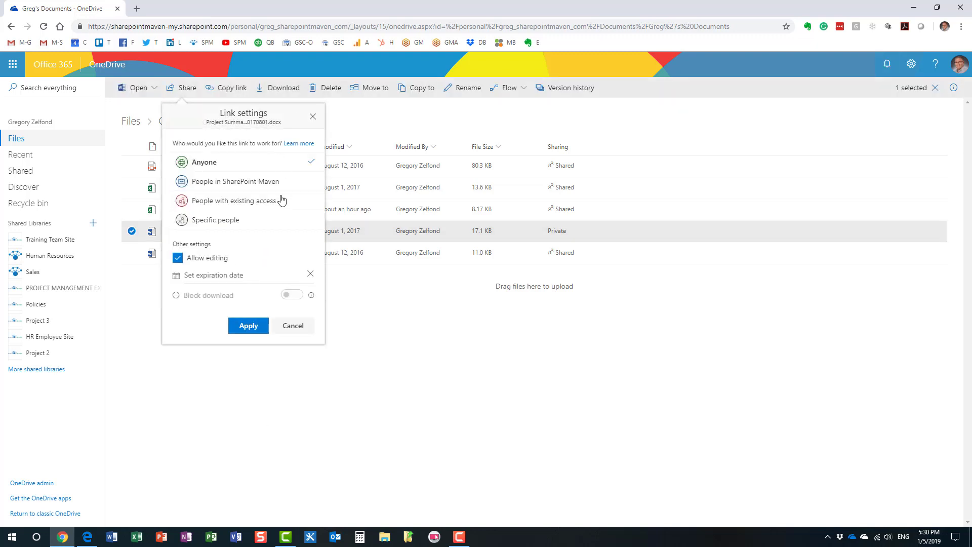
pyautogui.click(226, 223)
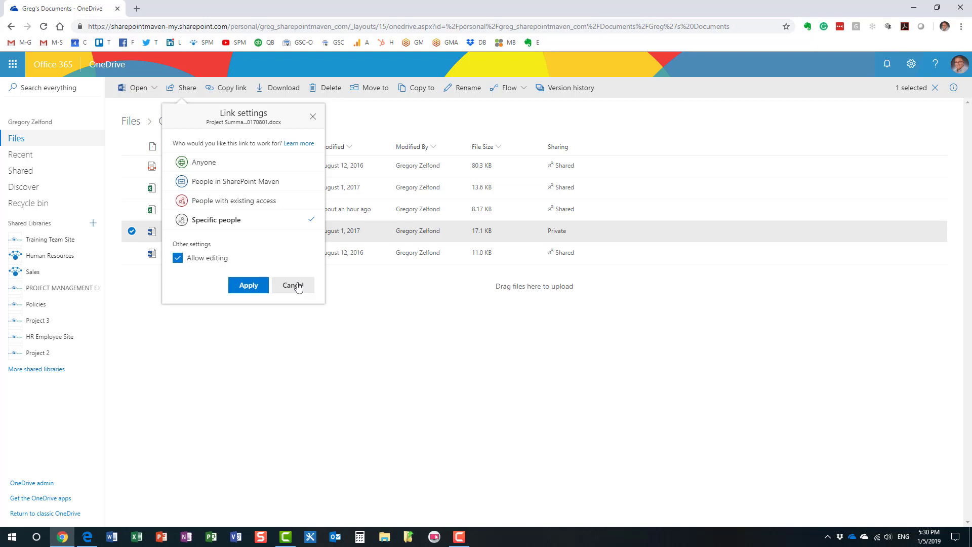
pyautogui.click(301, 286)
pyautogui.click(313, 117)
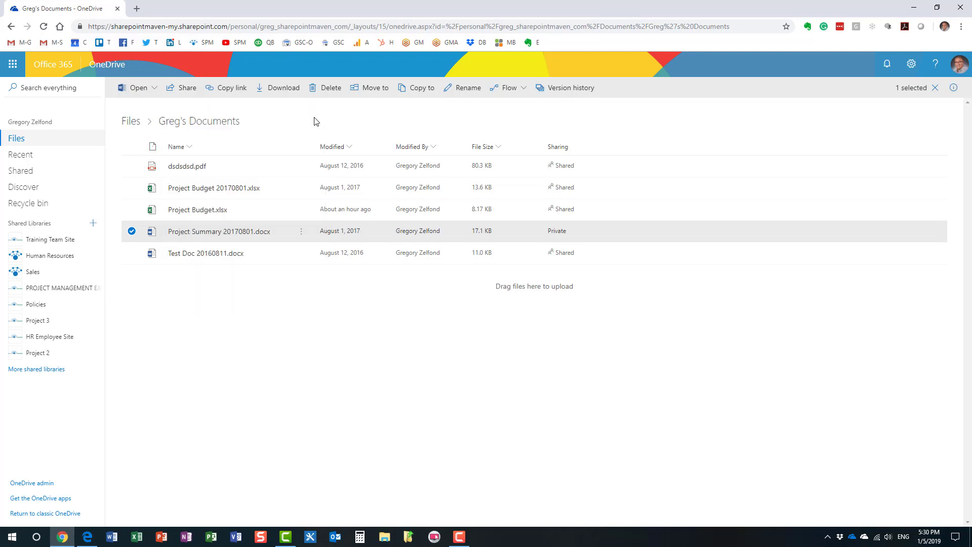